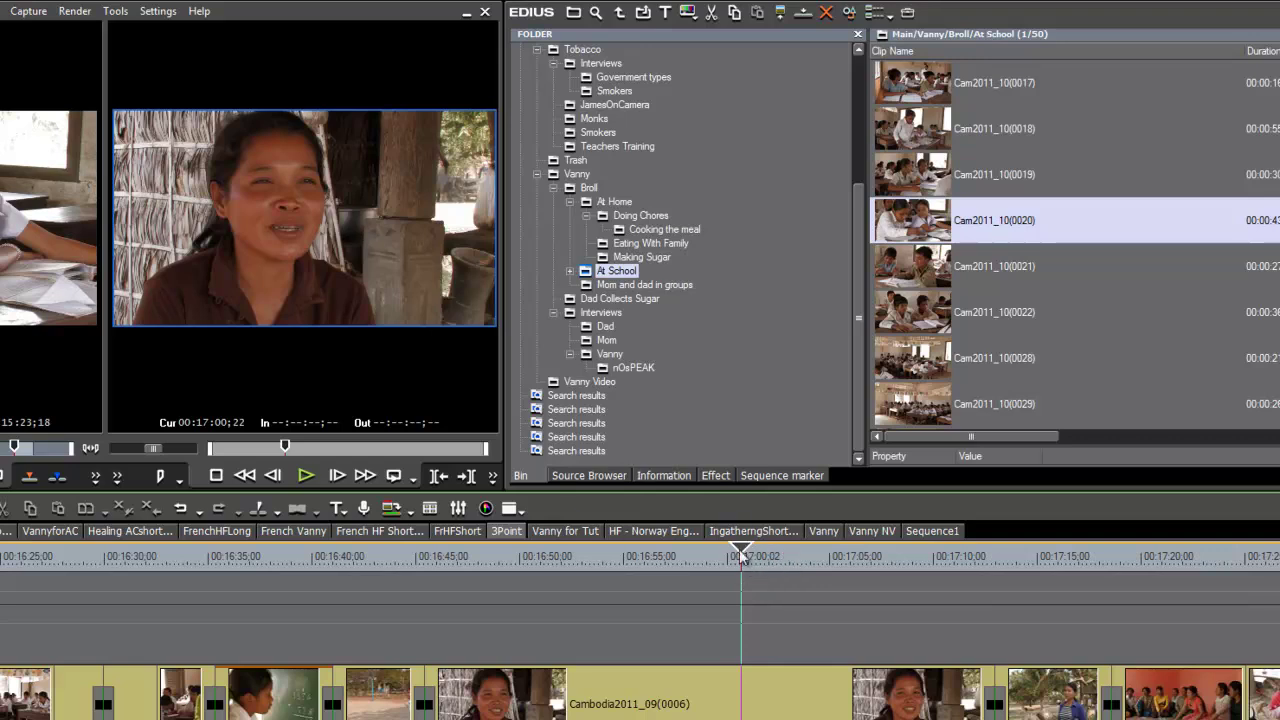
- Place the Cam2011_10(0020) clip above the Cambodia2011_09(0006) interview clip, starting at about 00:16:57, and check the overlap
left_click_drag(742, 556, 632, 668)
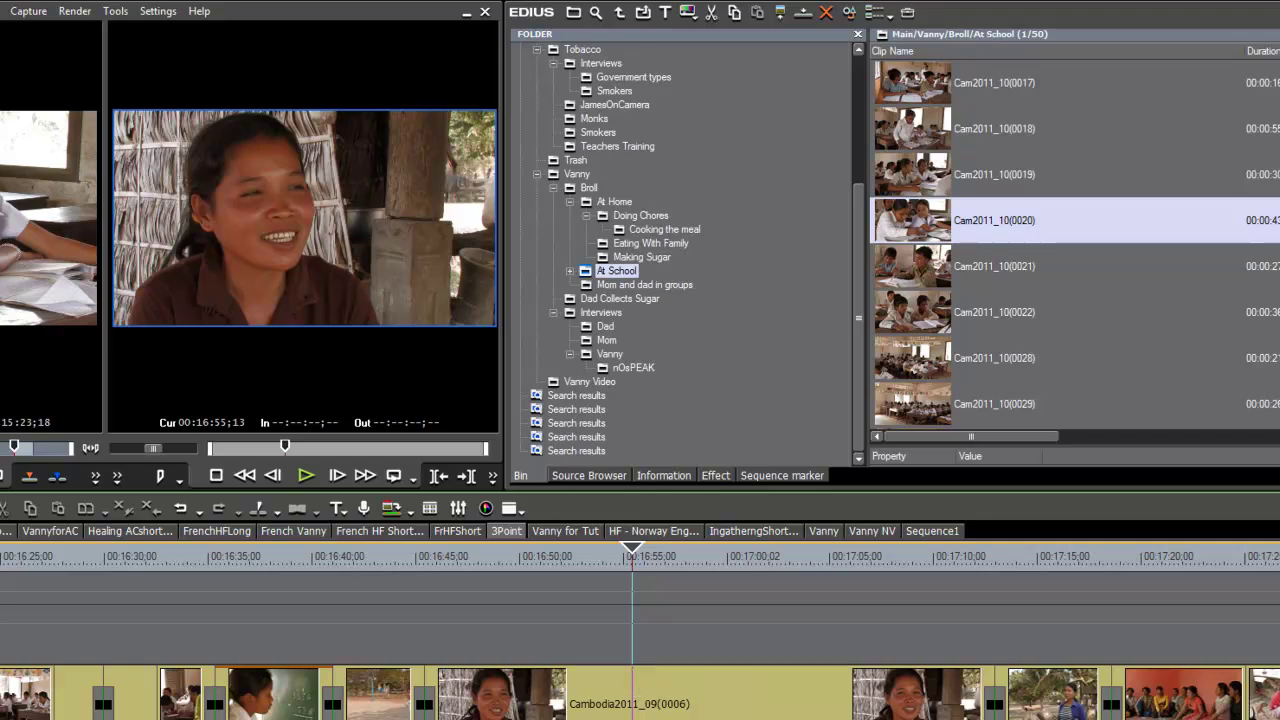
left_click_drag(913, 222, 668, 625)
left_click(702, 616)
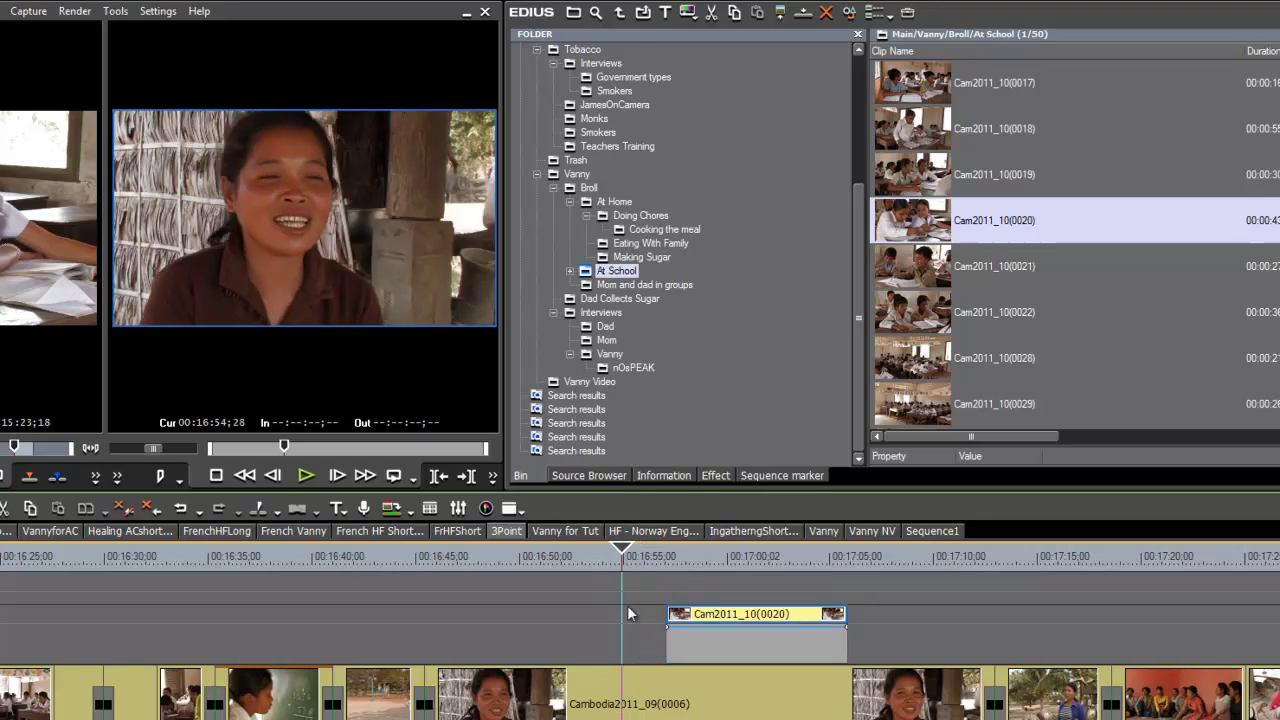
left_click_drag(627, 606, 756, 629)
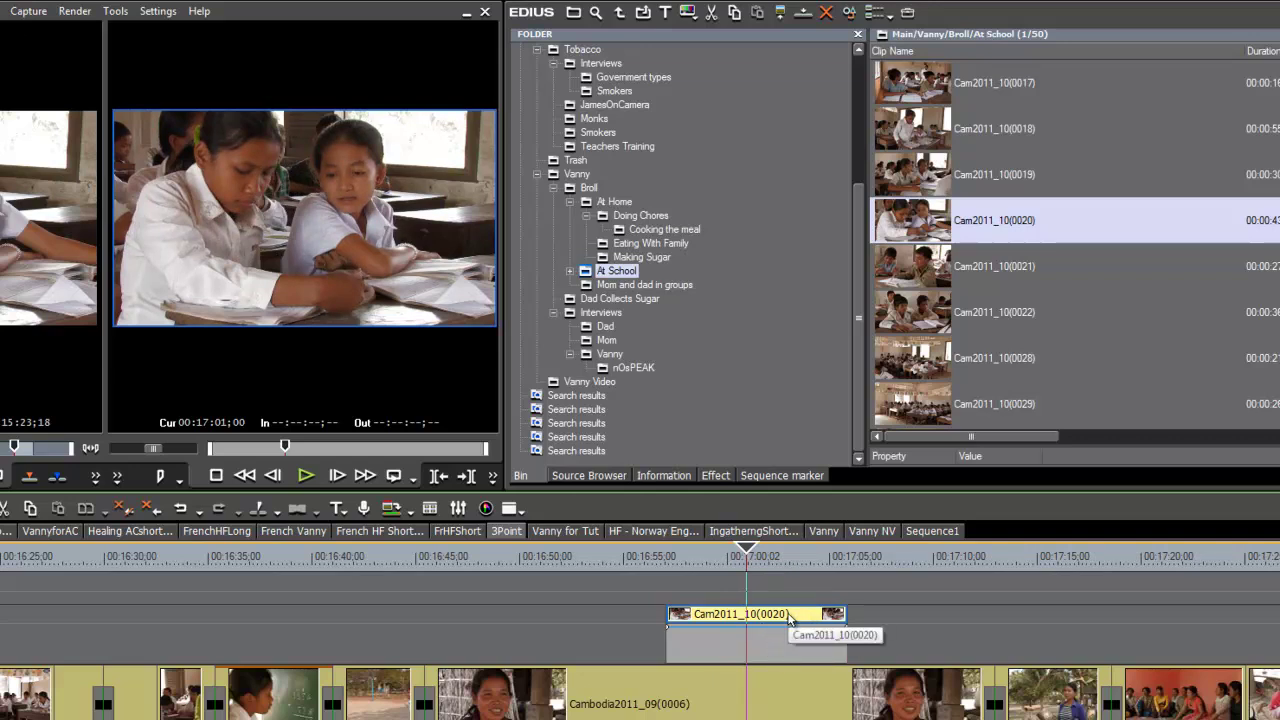
- In the Layouter, shrink the Cam2011_10(0020) clip to about 48% and move it to the frame's upper right, about X 24.55%, Y -25.05%
right_click(788, 618)
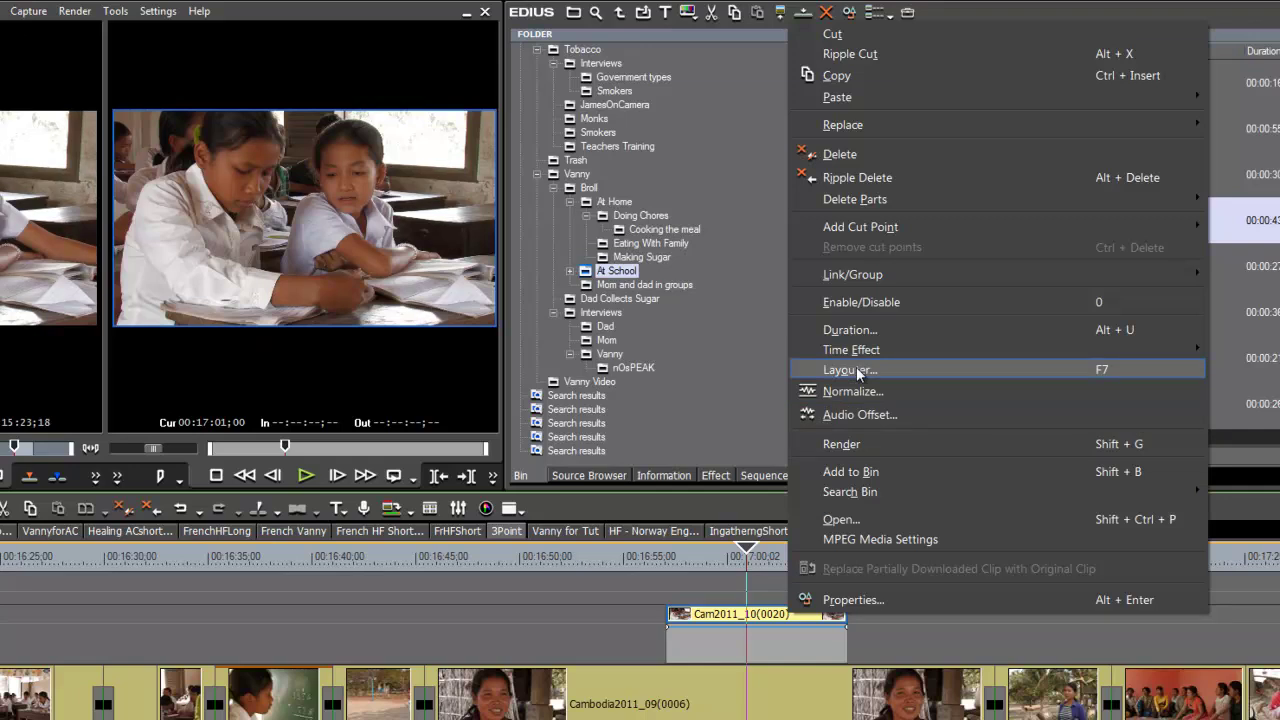
left_click(858, 372)
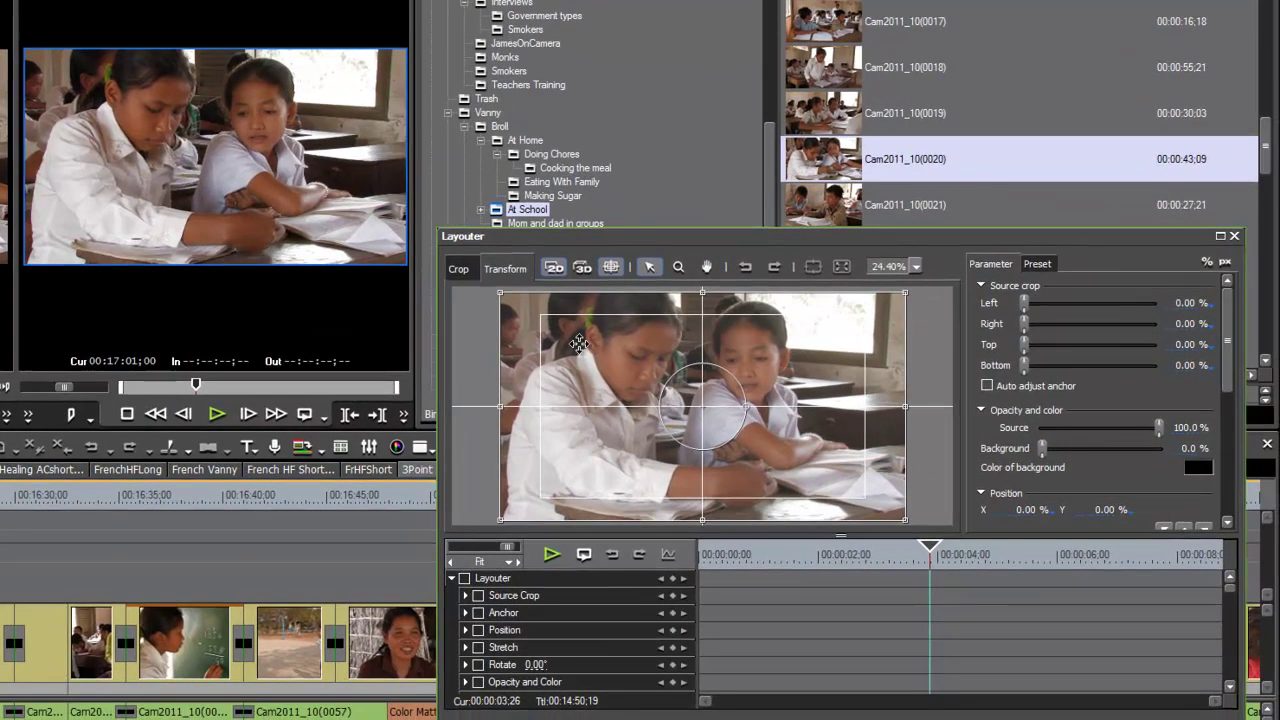
left_click_drag(502, 296, 609, 357)
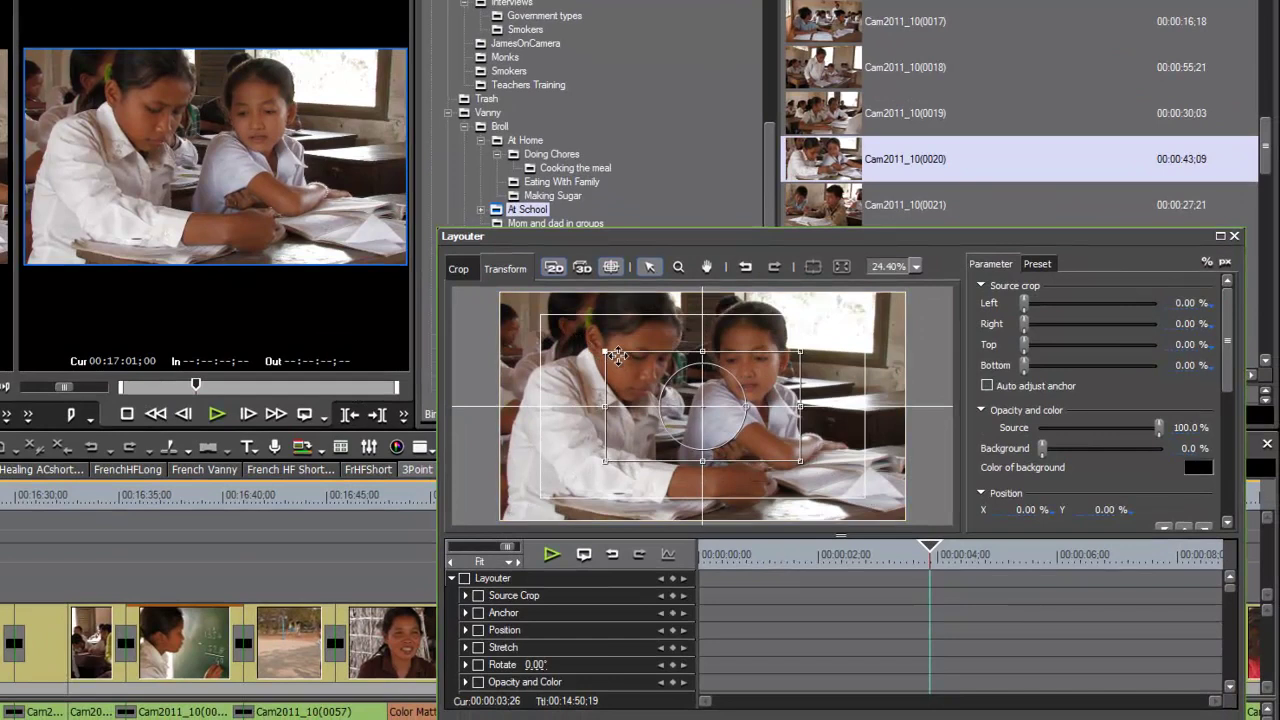
left_click_drag(715, 429, 820, 366)
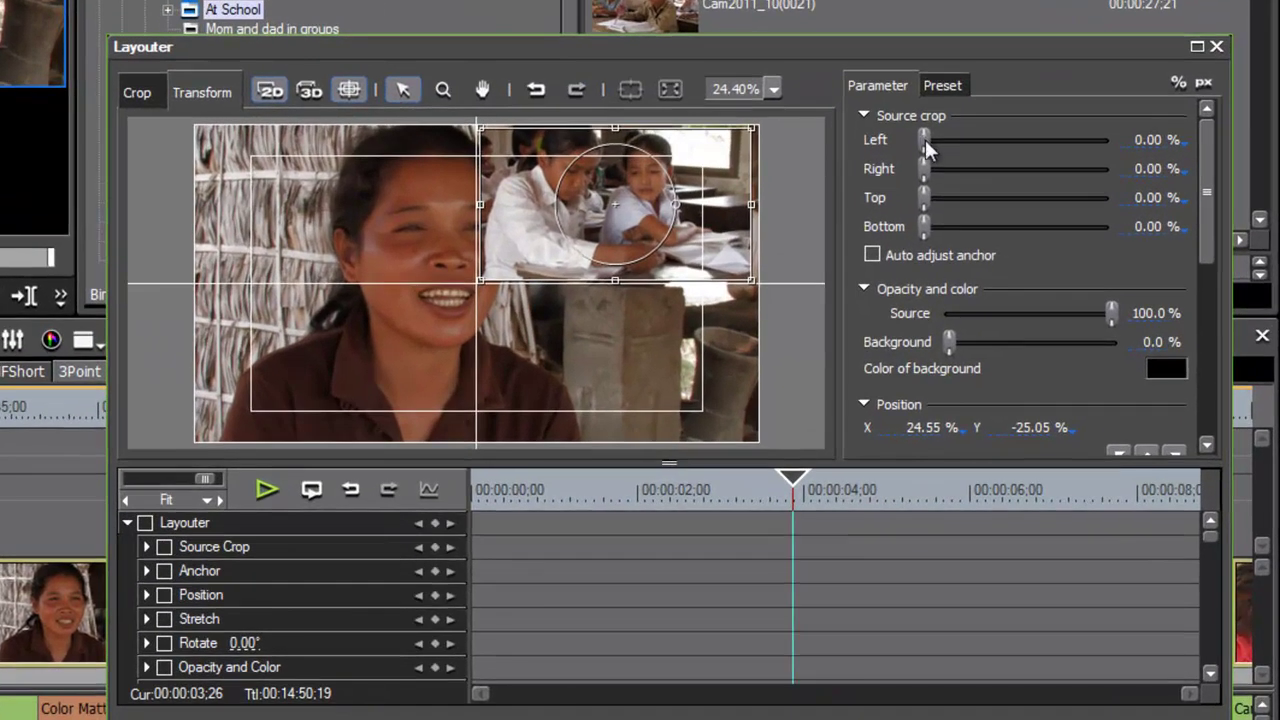
- Crop the inset's source by 24.83% right, 20.79% bottom and 6.04% left, repositioning it at about X 34.58%, Y -18.97%
left_click_drag(926, 166, 975, 175)
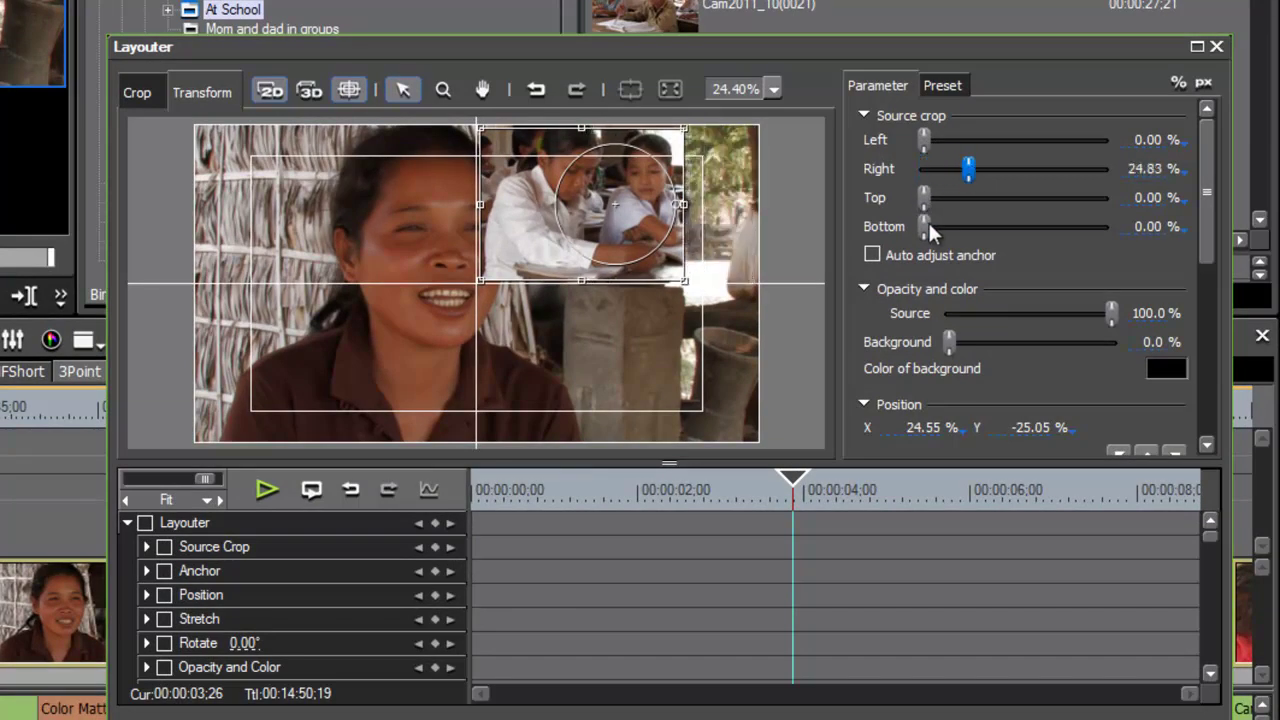
left_click_drag(924, 226, 959, 226)
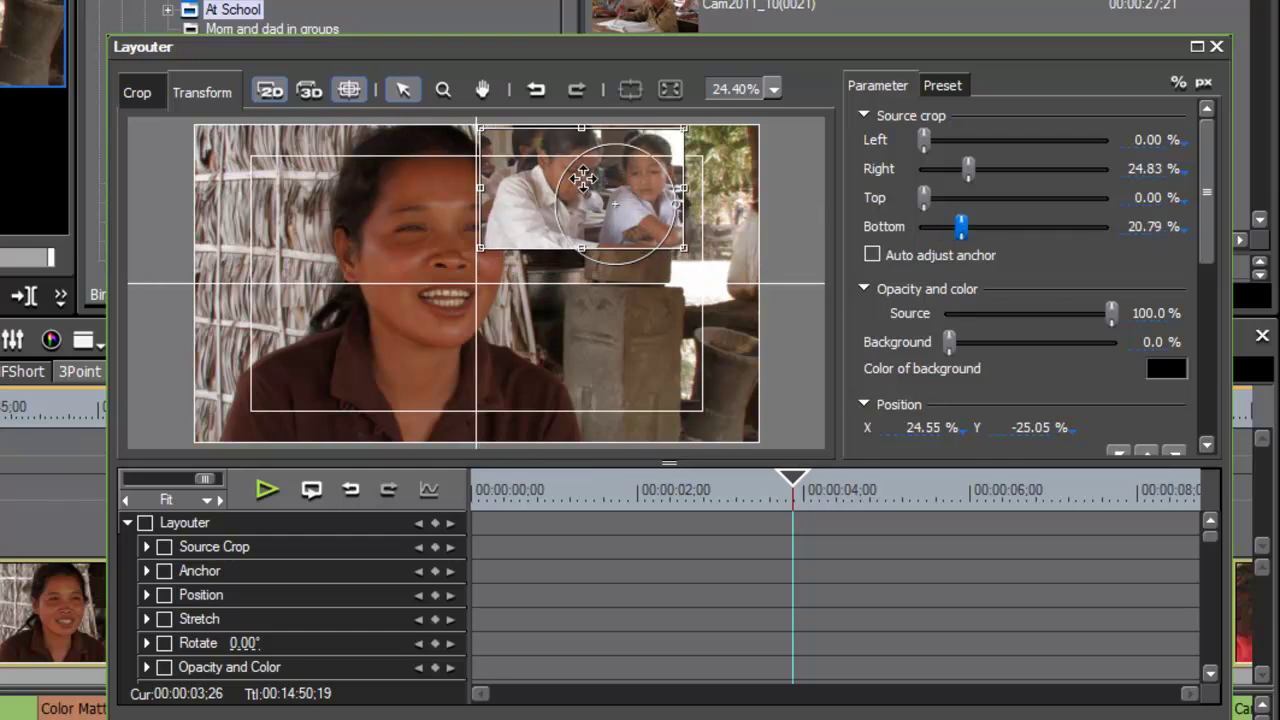
left_click_drag(583, 178, 649, 200)
left_click_drag(925, 141, 936, 143)
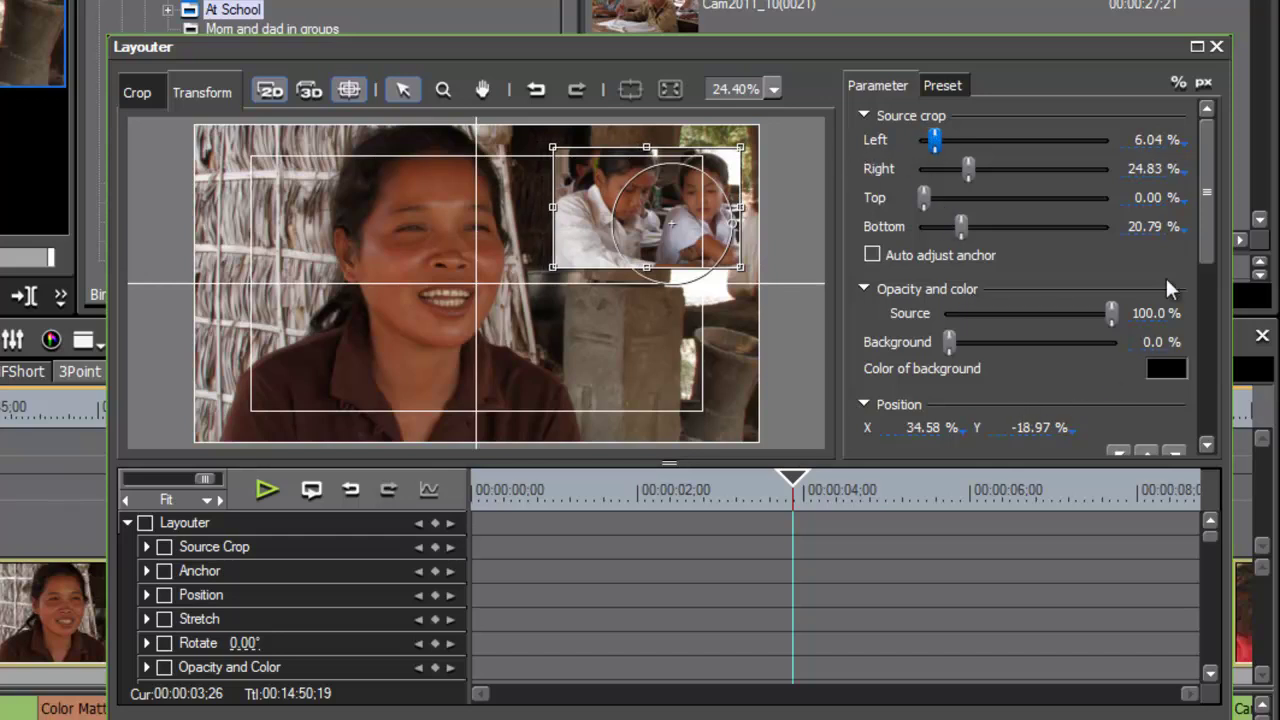
- Give the inset a dark red border 13.6 px wide
left_click_drag(1203, 187, 1198, 418)
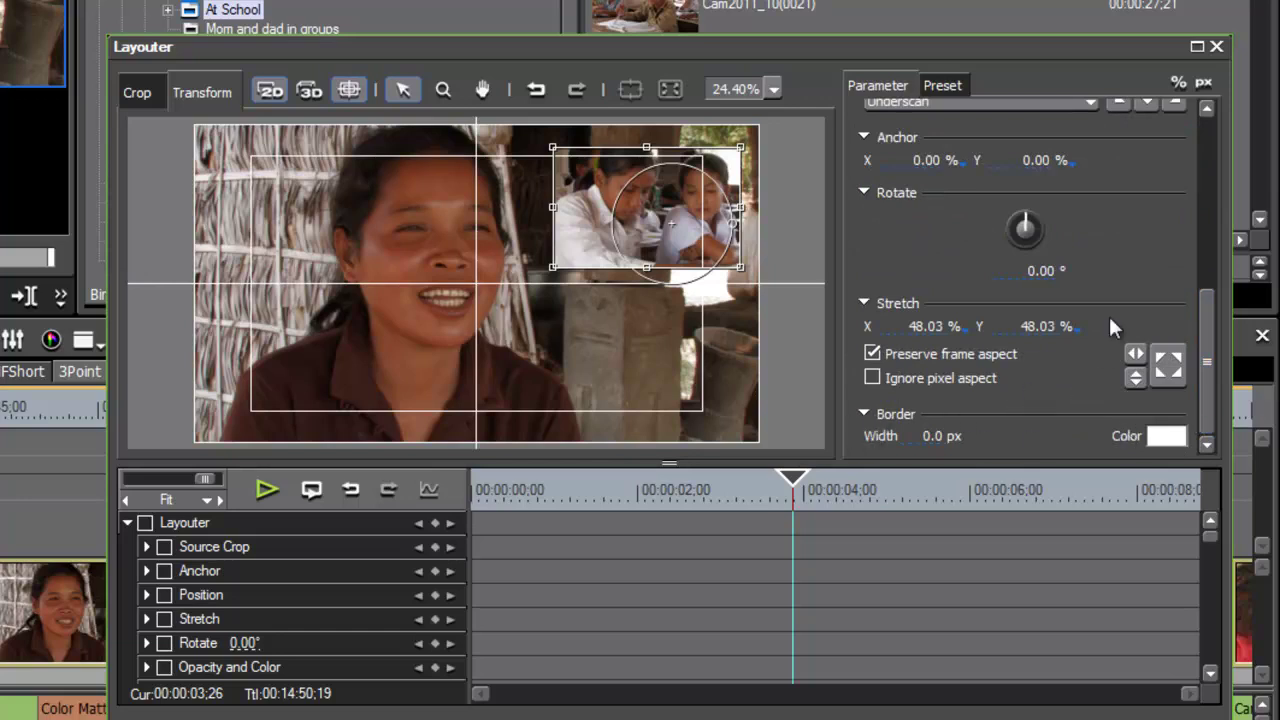
left_click_drag(1203, 364, 1222, 392)
left_click_drag(936, 443, 962, 373)
left_click_drag(1033, 452, 1056, 380)
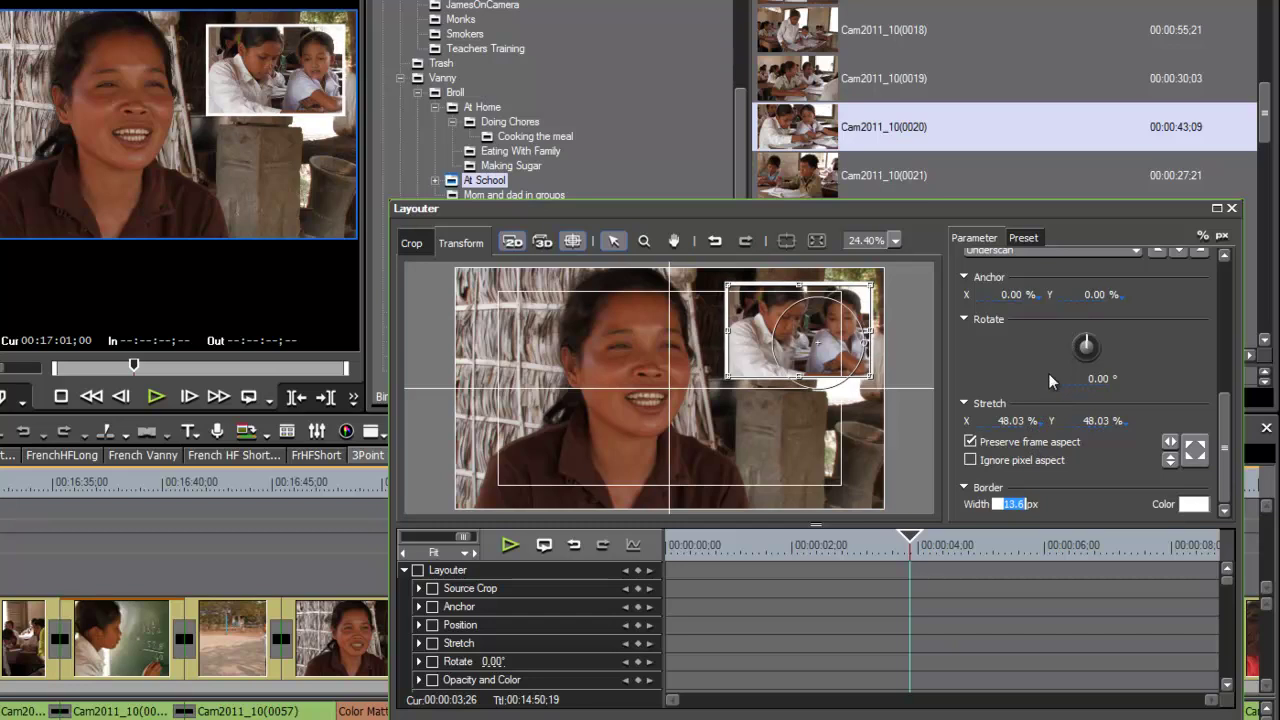
left_click(1203, 508)
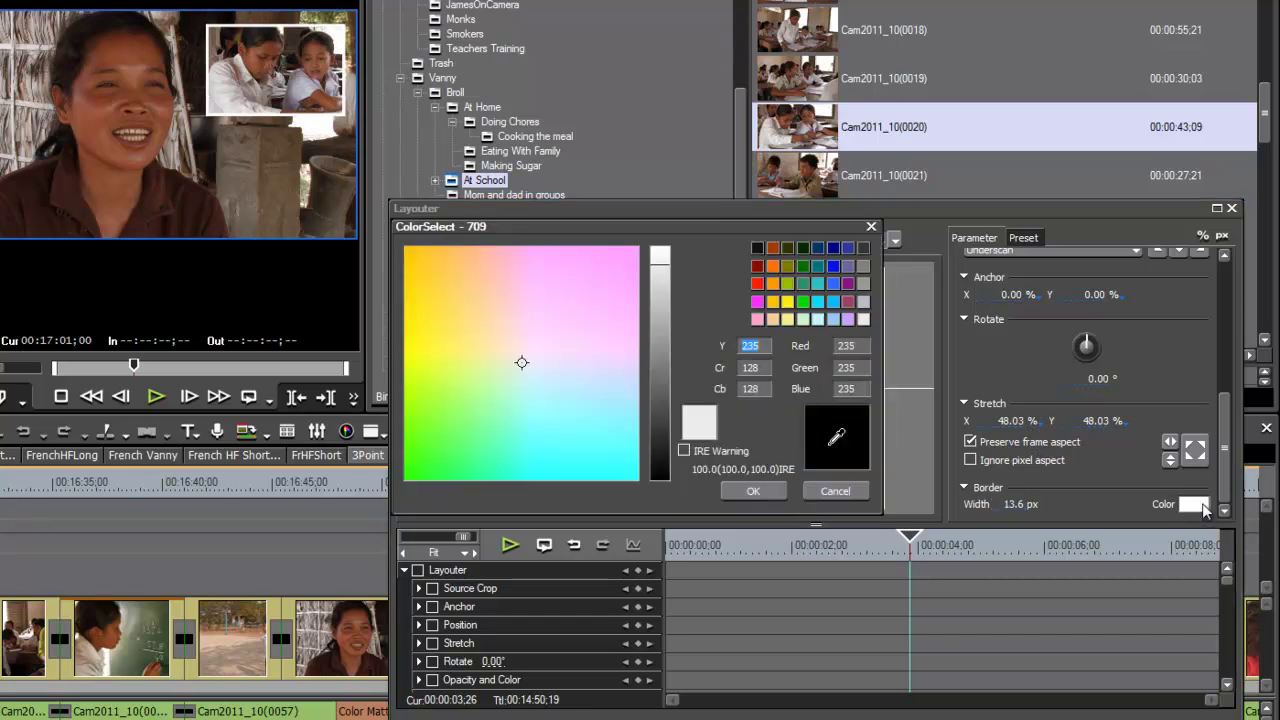
left_click_drag(668, 268, 662, 354)
left_click(760, 268)
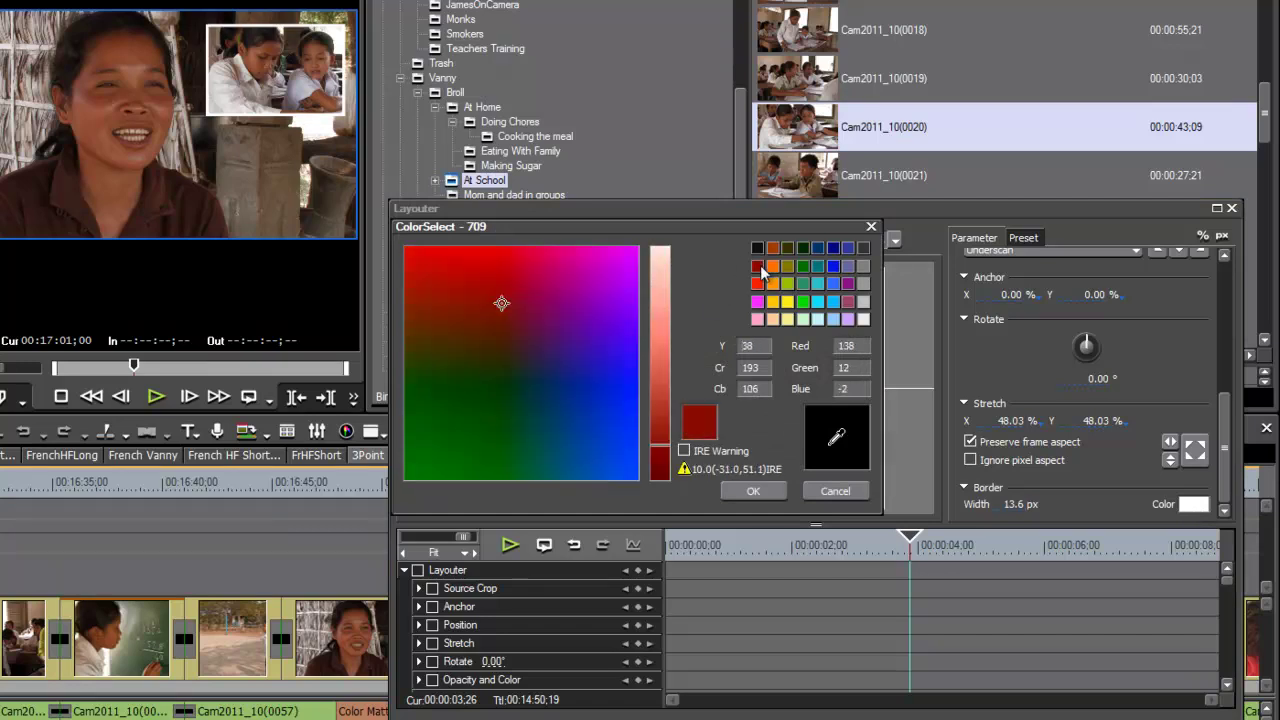
left_click(772, 487)
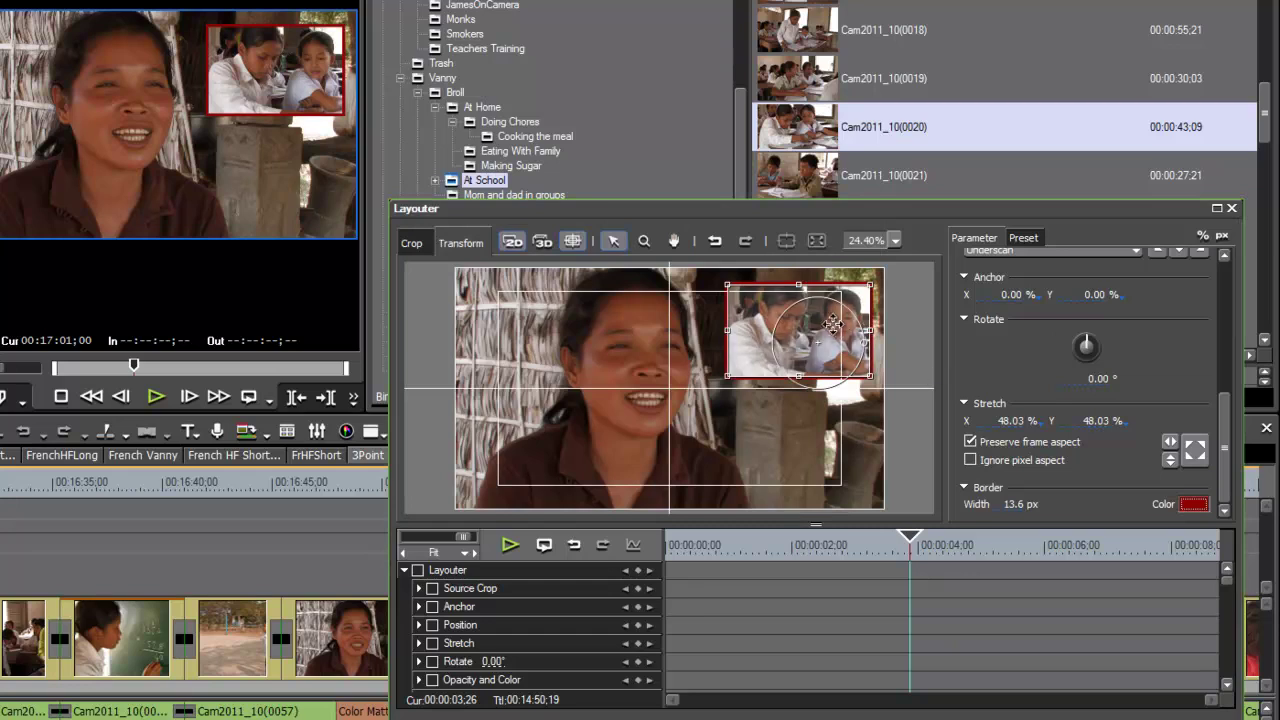
- Scale the inset down to about 41%, reposition it at about X 31.17%, Y -20.49%, and apply the layout
left_click_drag(817, 321, 809, 320)
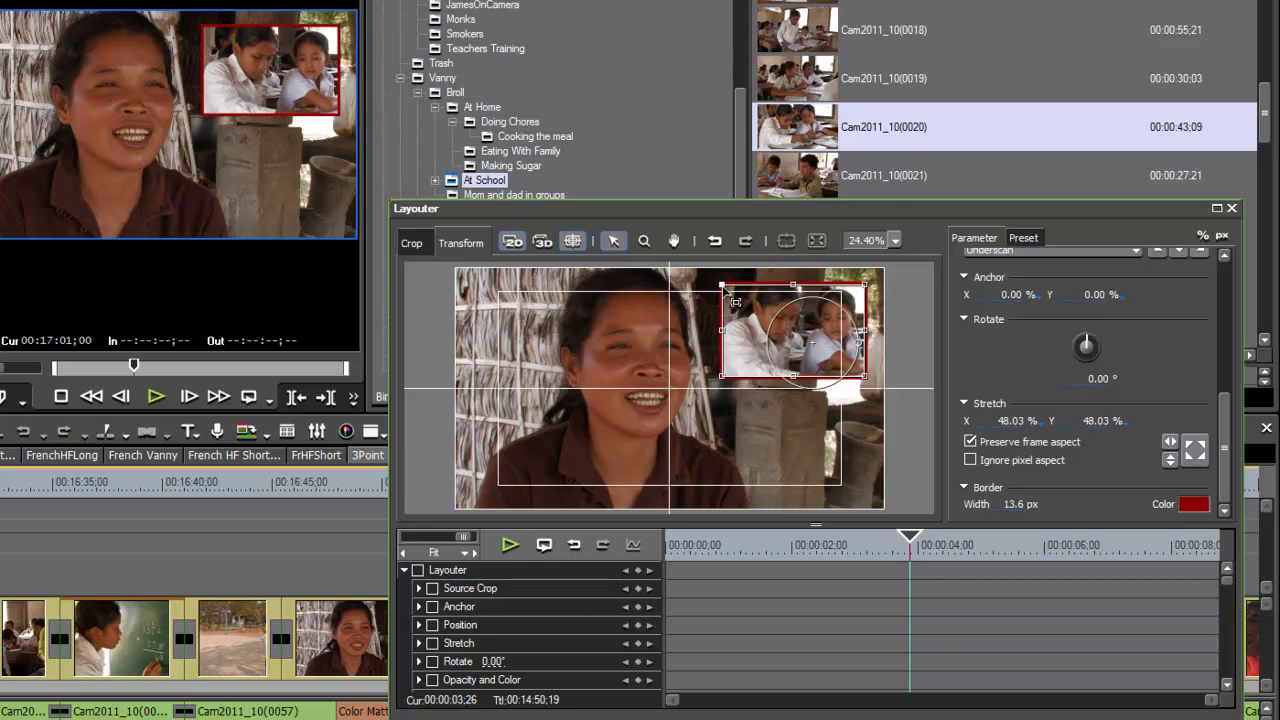
left_click_drag(722, 288, 731, 292)
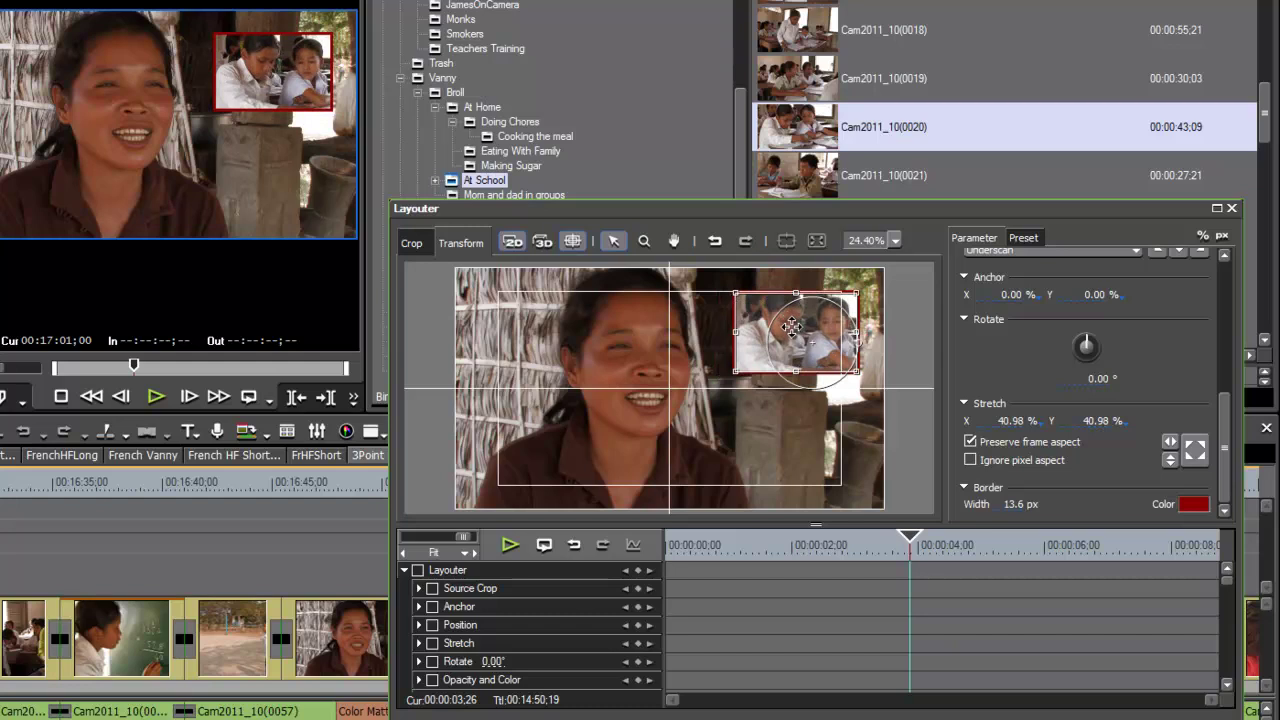
left_click_drag(789, 322, 792, 332)
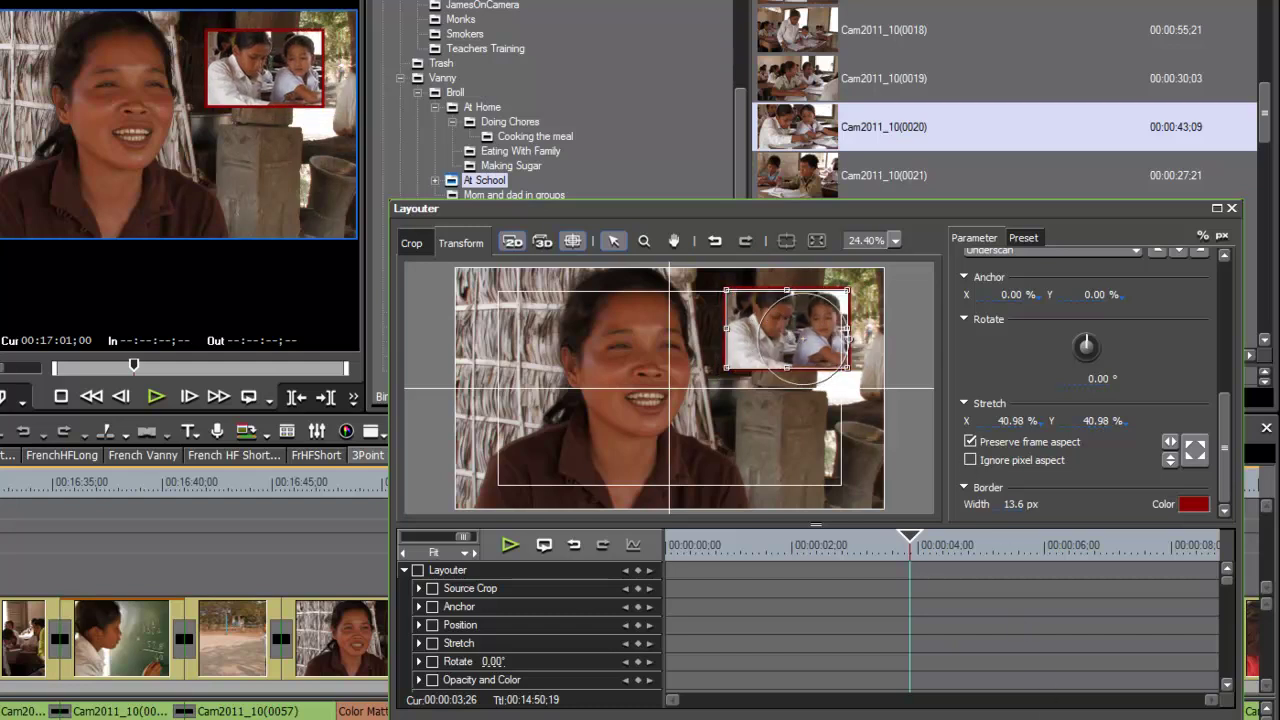
key("Return")
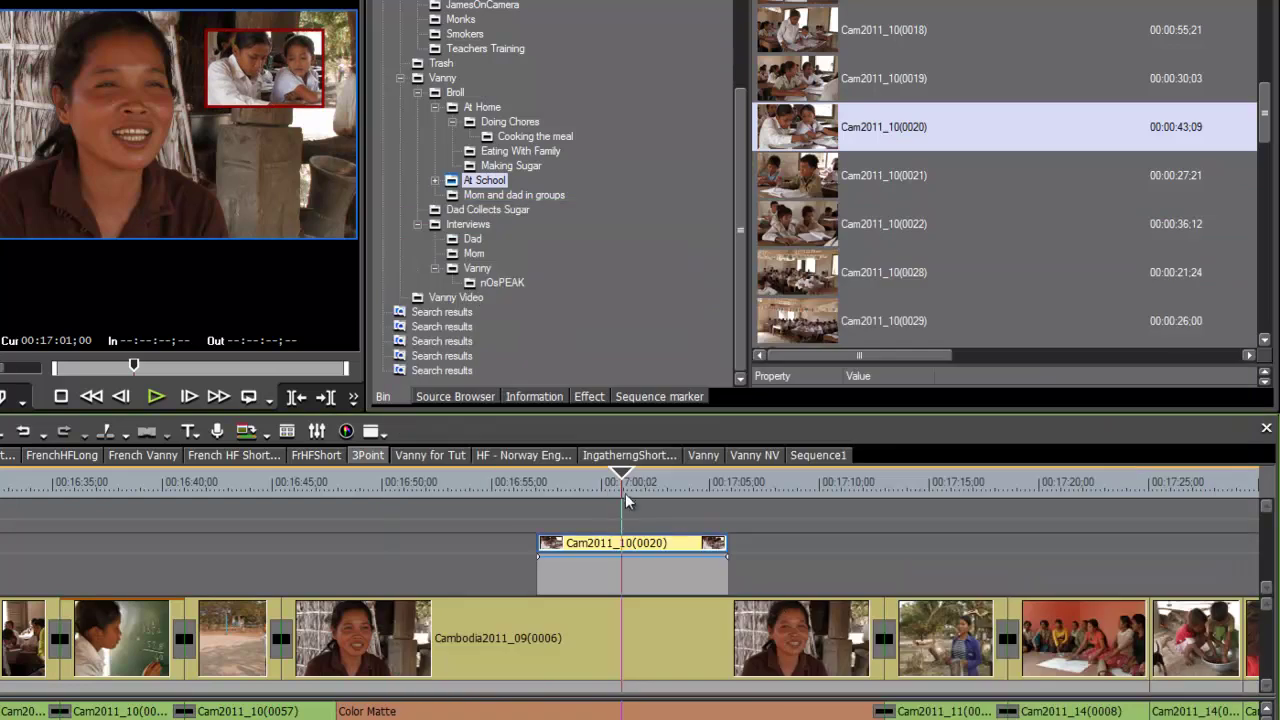
- Play the sequence from just before the inset clip to review the picture-in-picture
left_click(513, 496)
key("space")
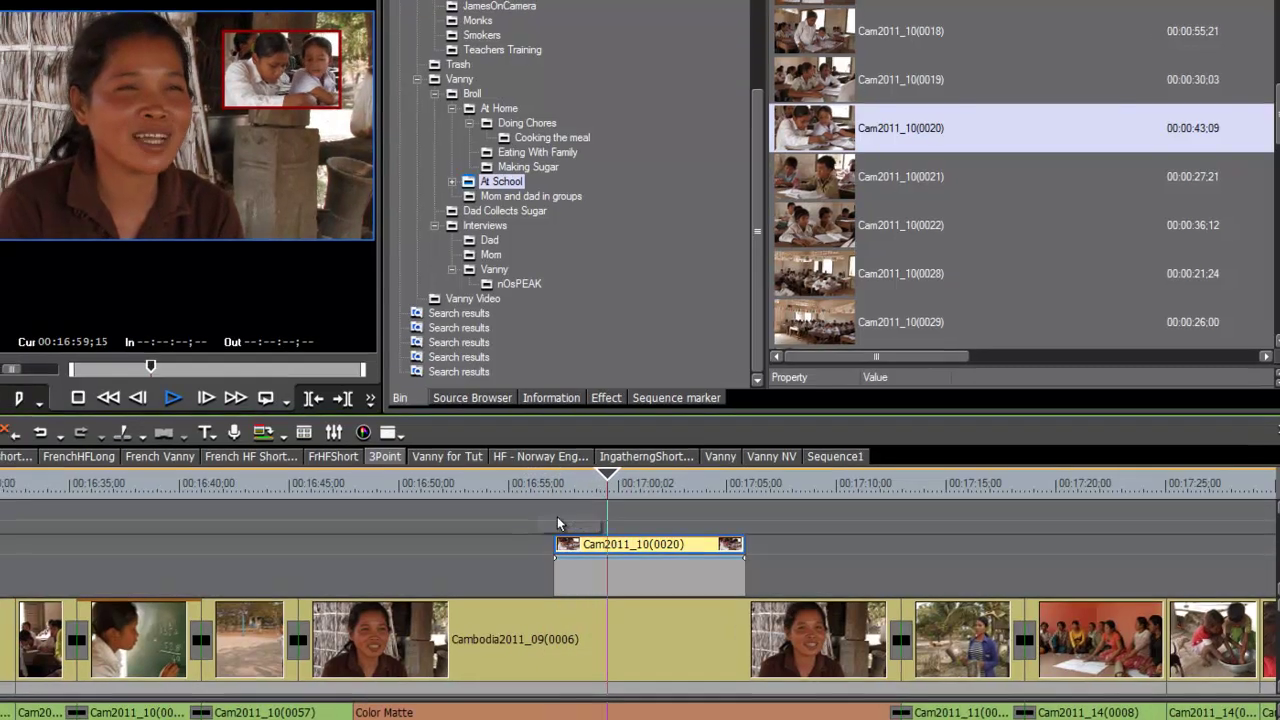
key("space")
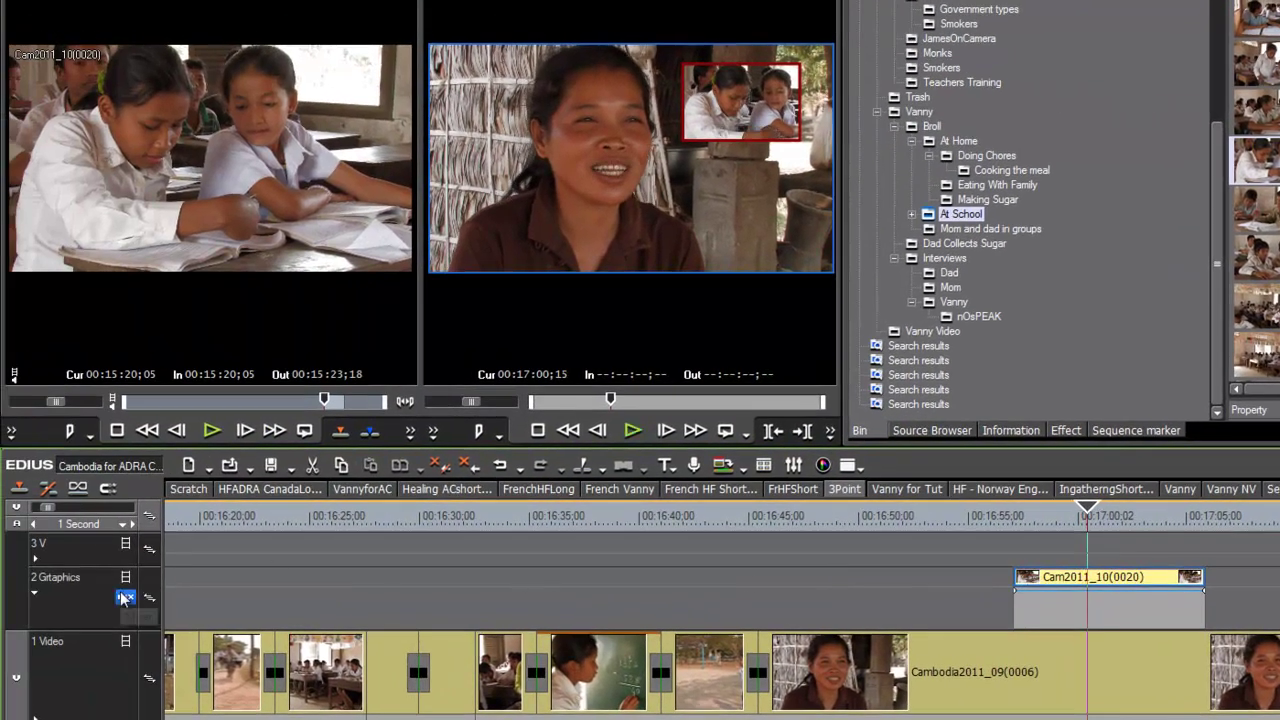
- Fade the inset clip in from zero opacity over its first second or two, and preview the fade
left_click(1050, 594)
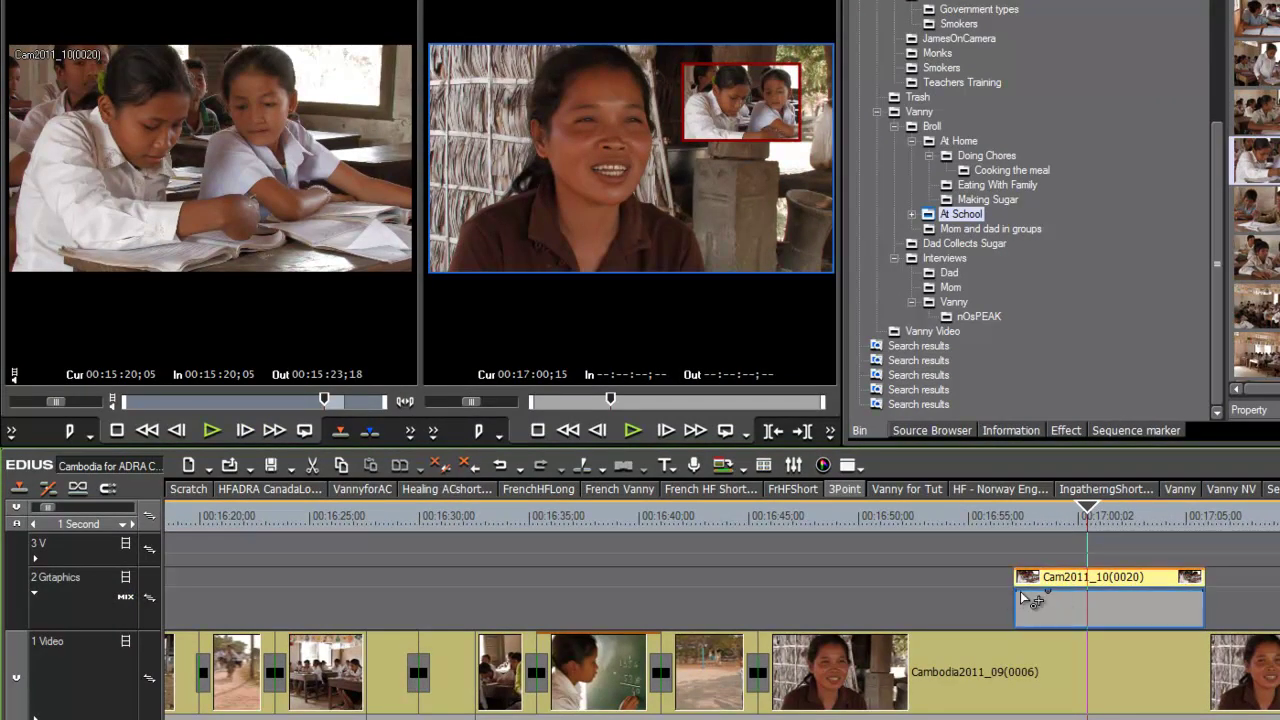
left_click_drag(1016, 592, 1016, 626)
left_click(1007, 551)
key("space")
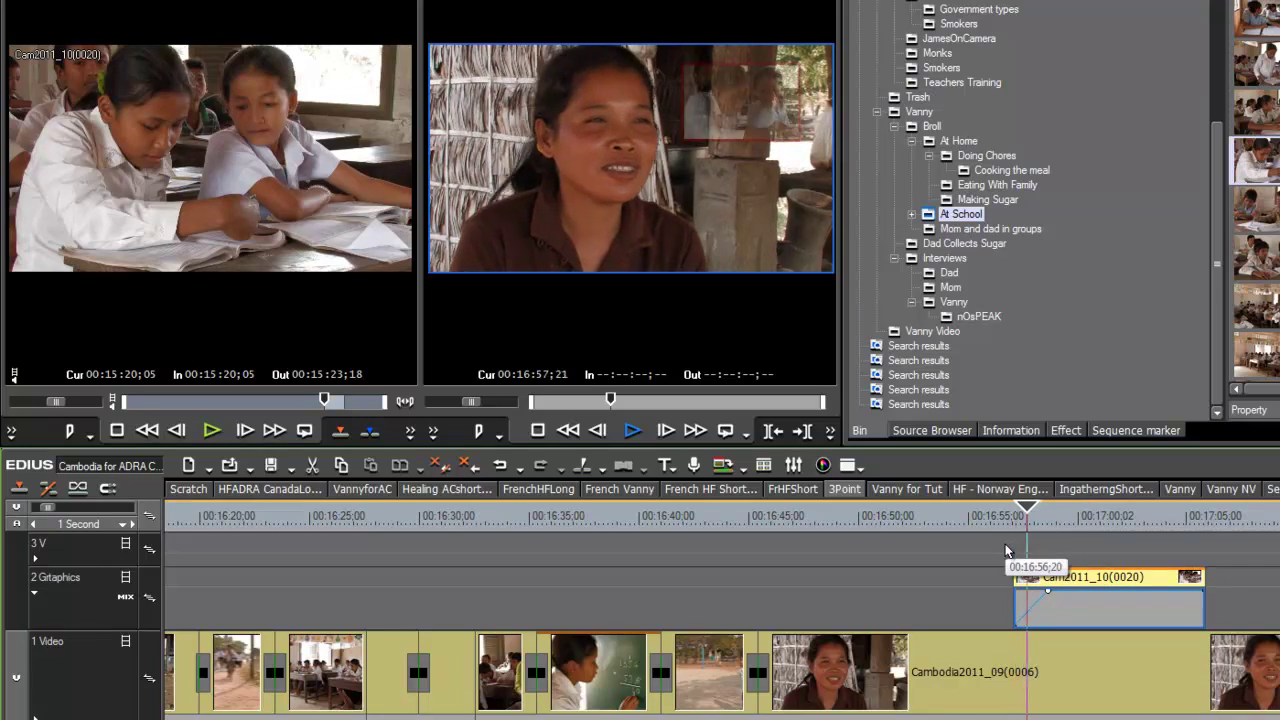
key("space")
- Fade the inset clip out to zero opacity over its final second or two, and preview the result
left_click(1173, 592)
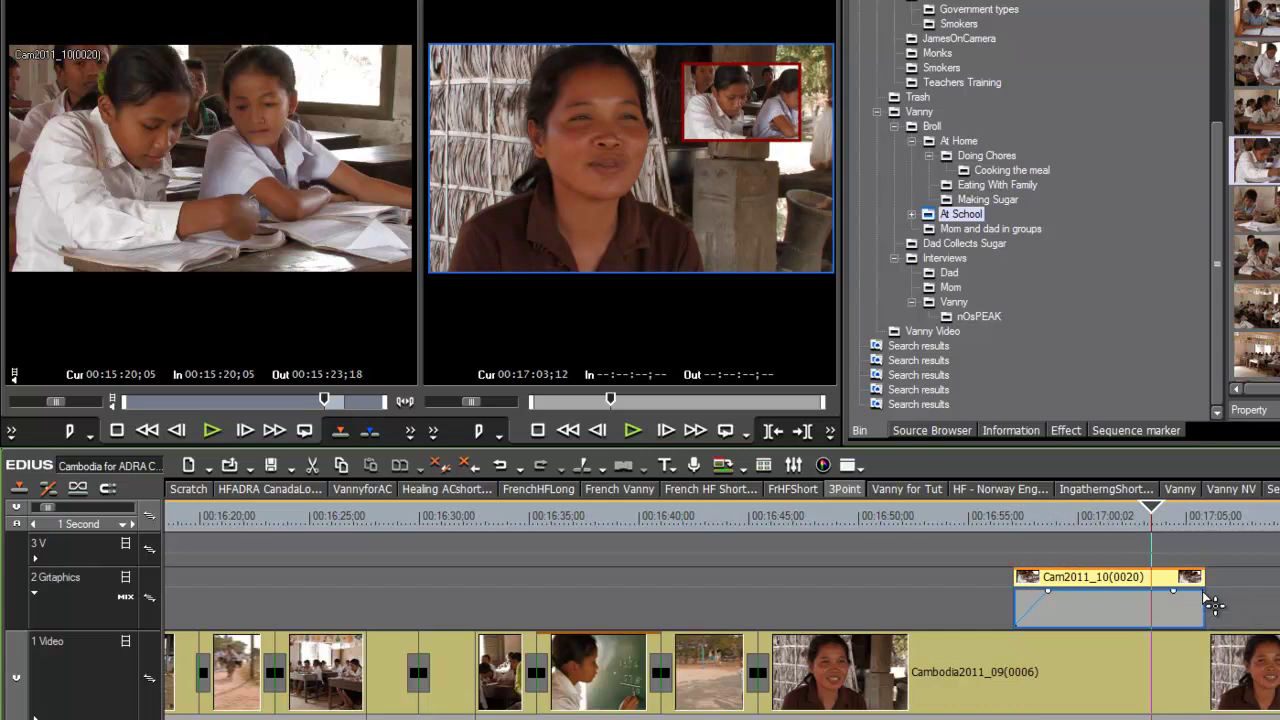
key("space")
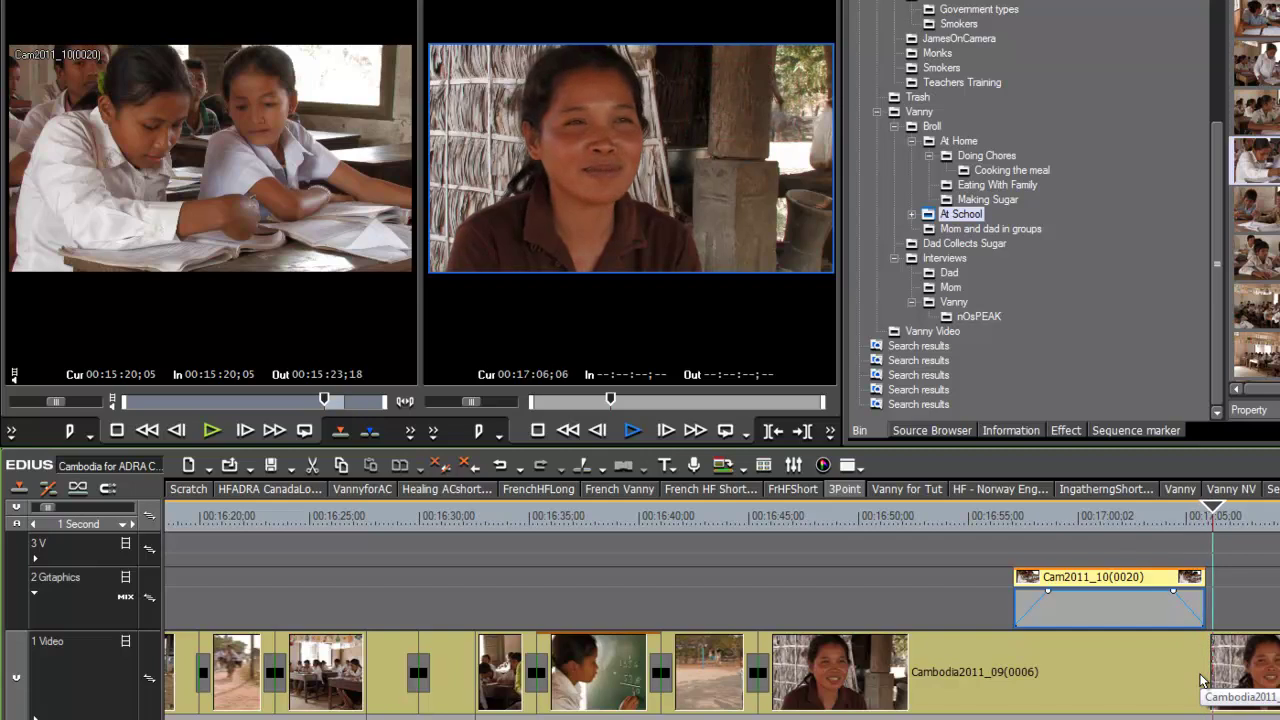
left_click(1114, 515)
left_click(1015, 515)
key("space")
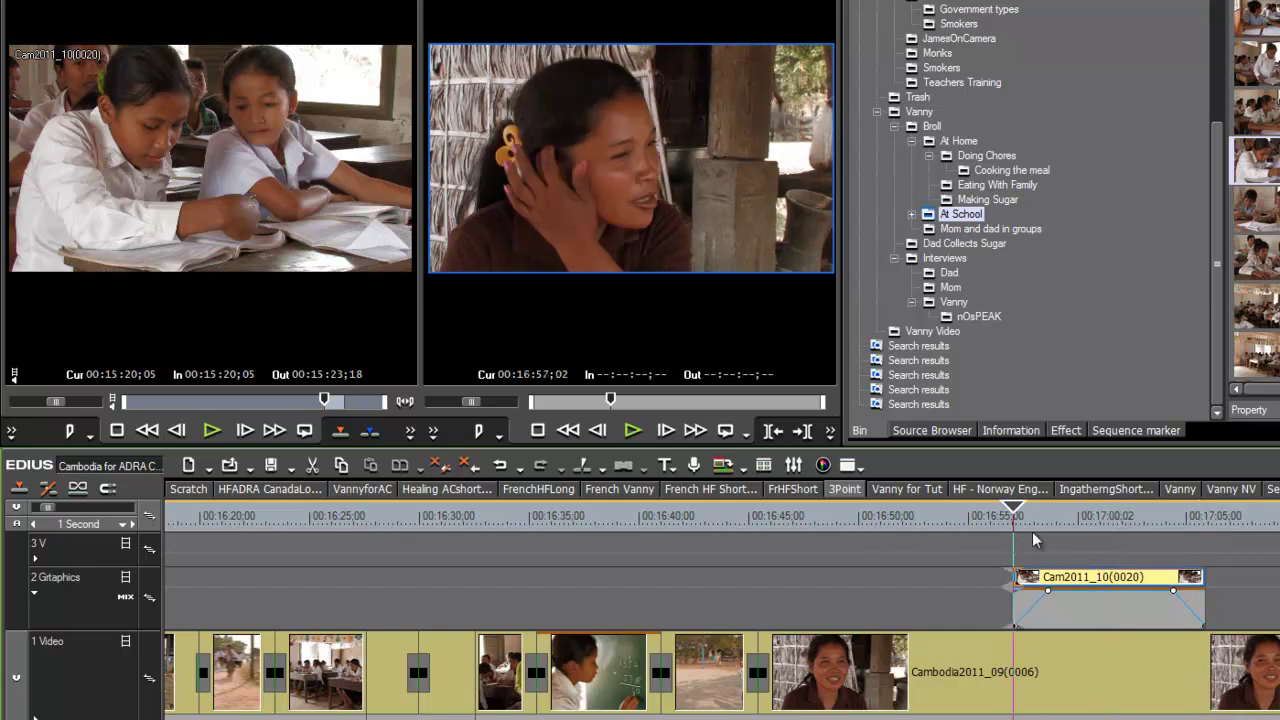
- Reopen the inset clip's layout settings, switch them to 3D mode, and show the rotation and perspective parameters
right_click(1119, 584)
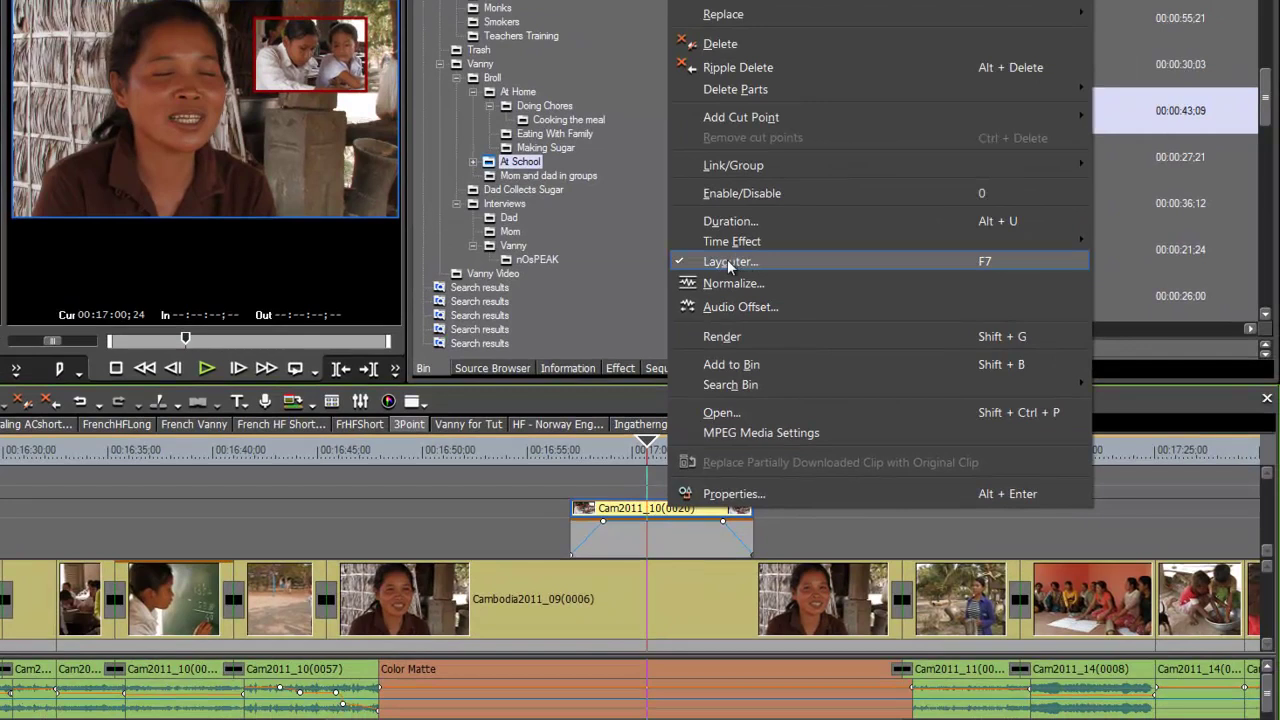
left_click(729, 262)
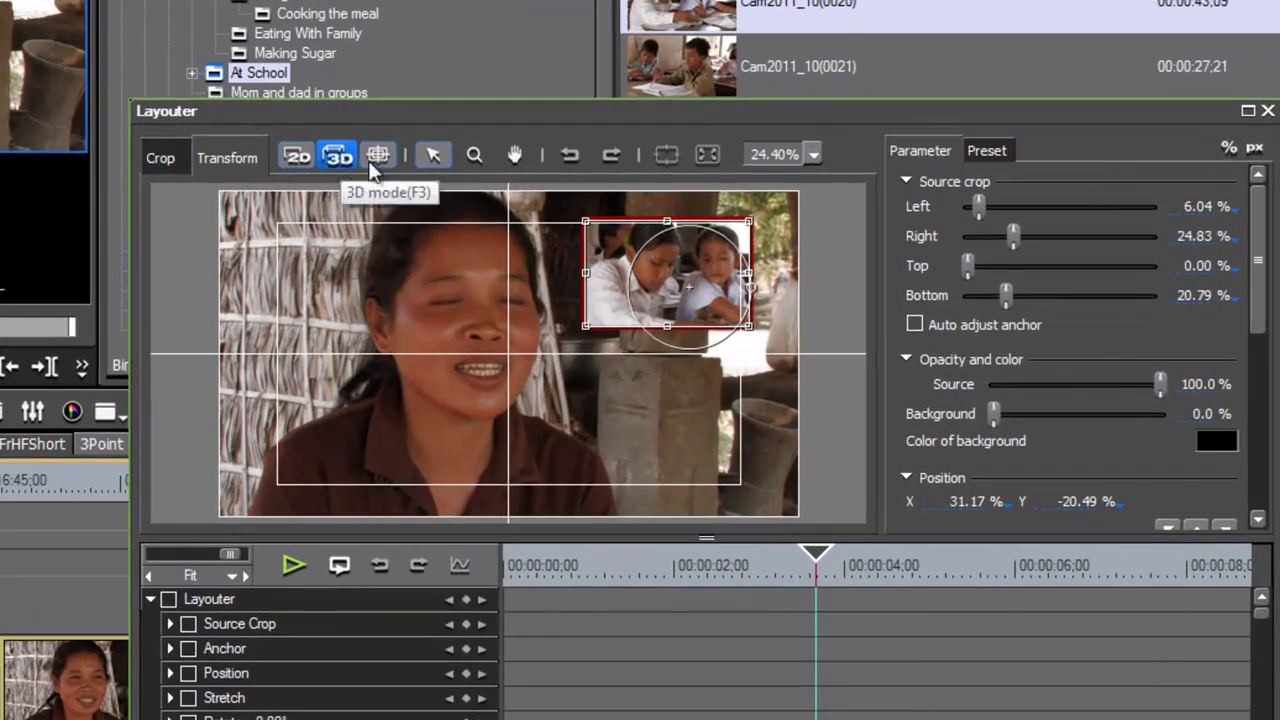
left_click(338, 156)
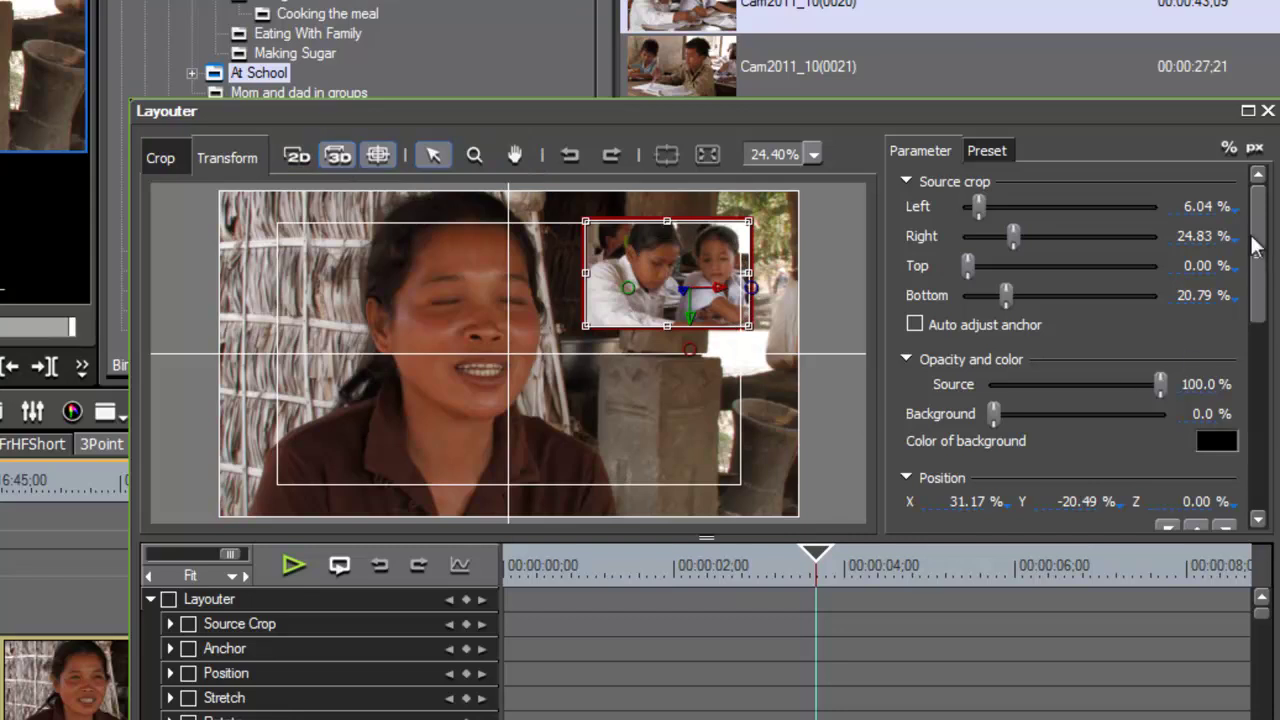
left_click_drag(1259, 245, 1261, 388)
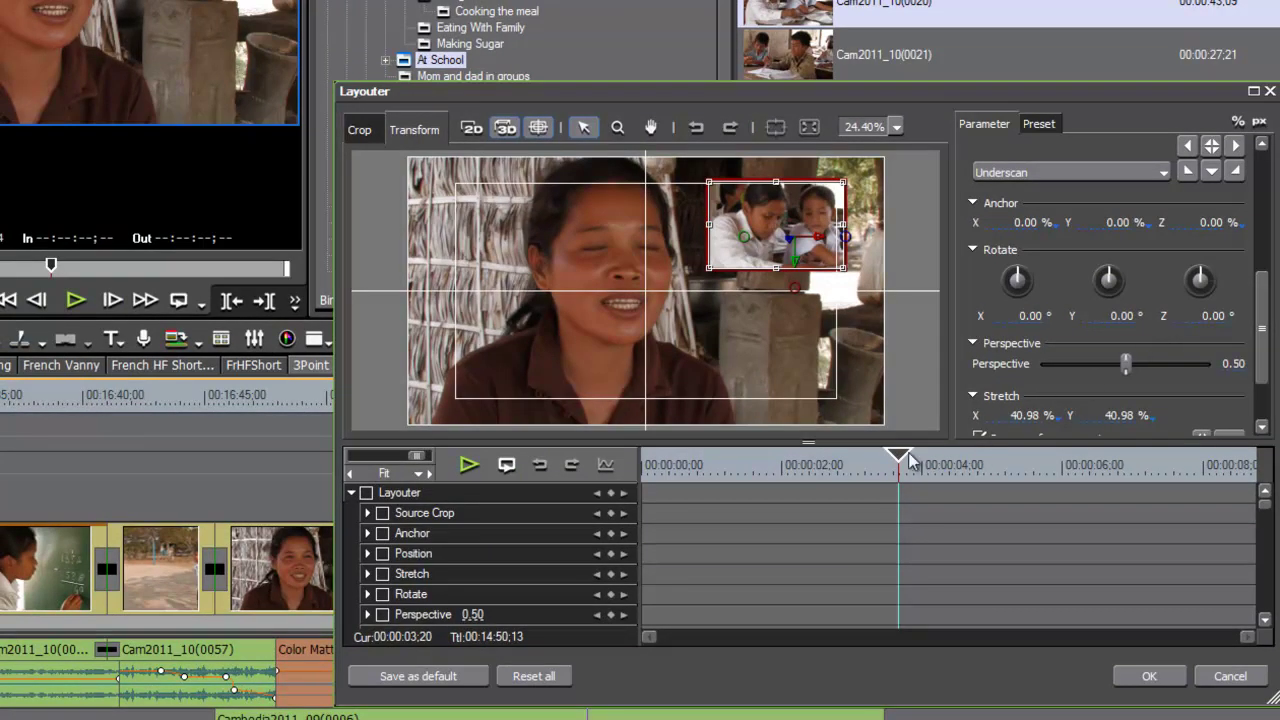
- Enable keyframing for all Layouter parameters, add keyframes at 00:00:00;00, and show the individual Rotate axes
left_click_drag(899, 461, 1222, 466)
left_click_drag(1058, 514, 564, 511)
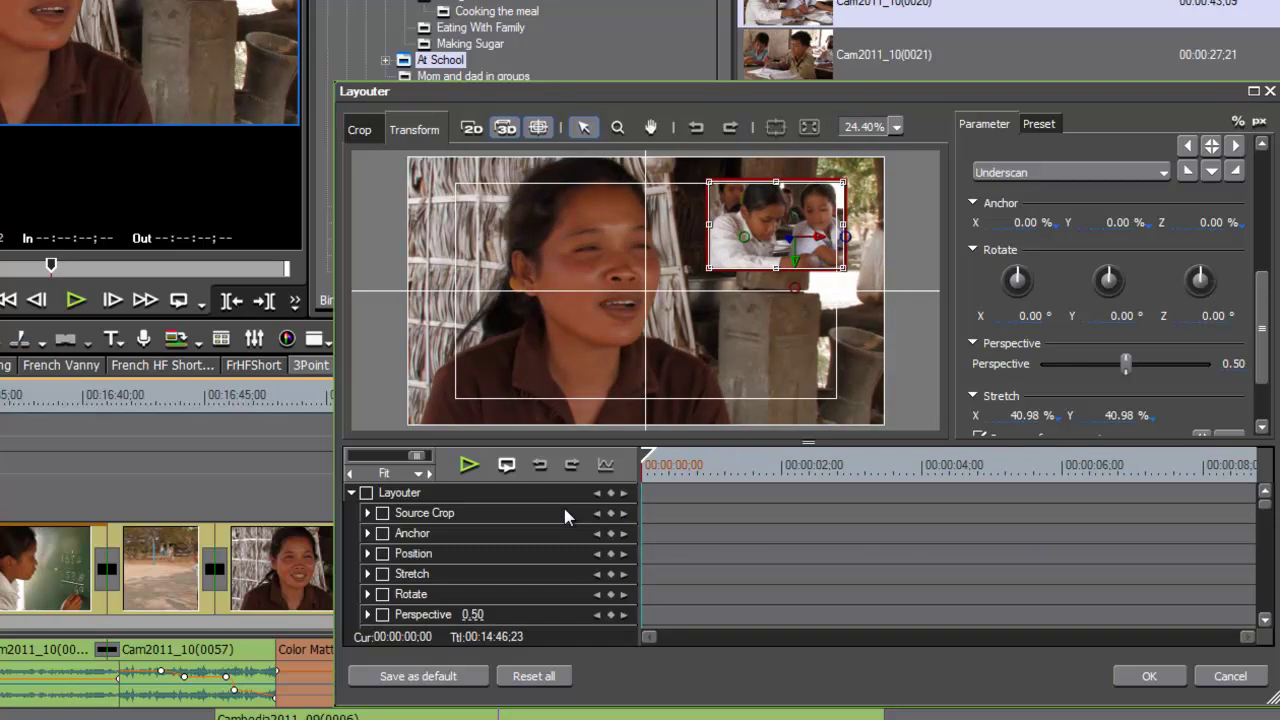
left_click_drag(880, 462, 630, 487)
left_click(369, 494)
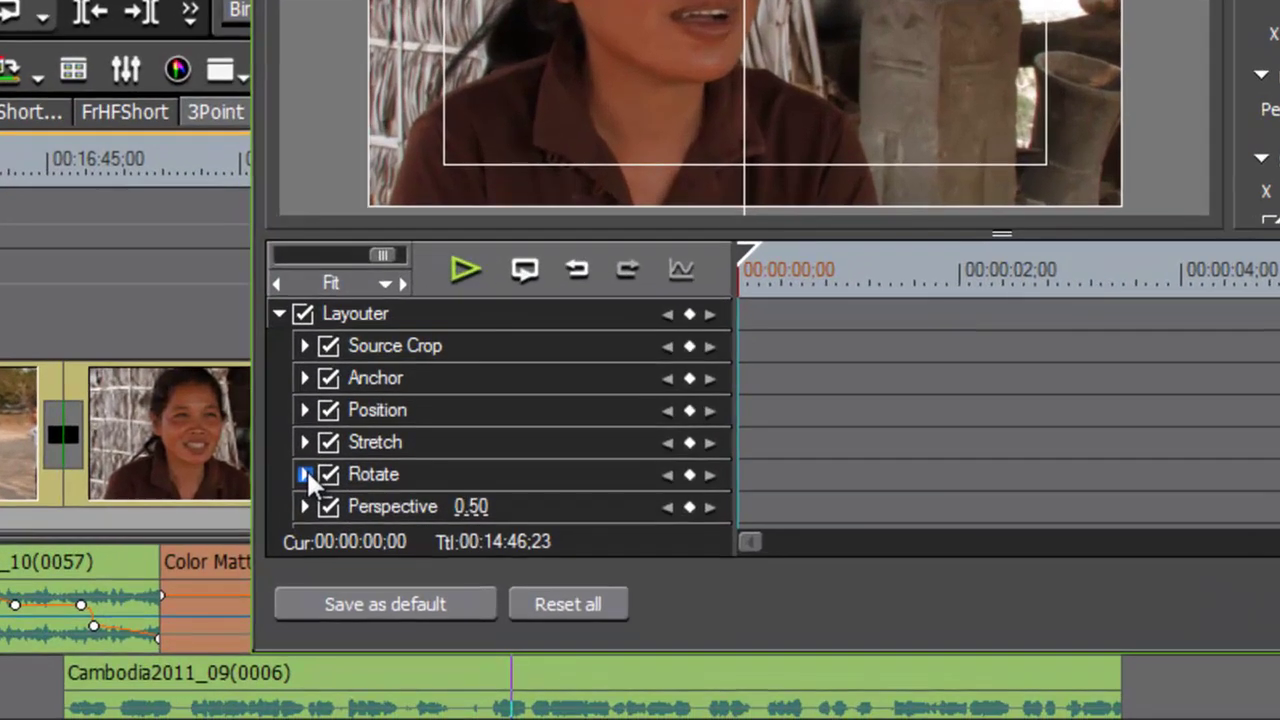
left_click(367, 594)
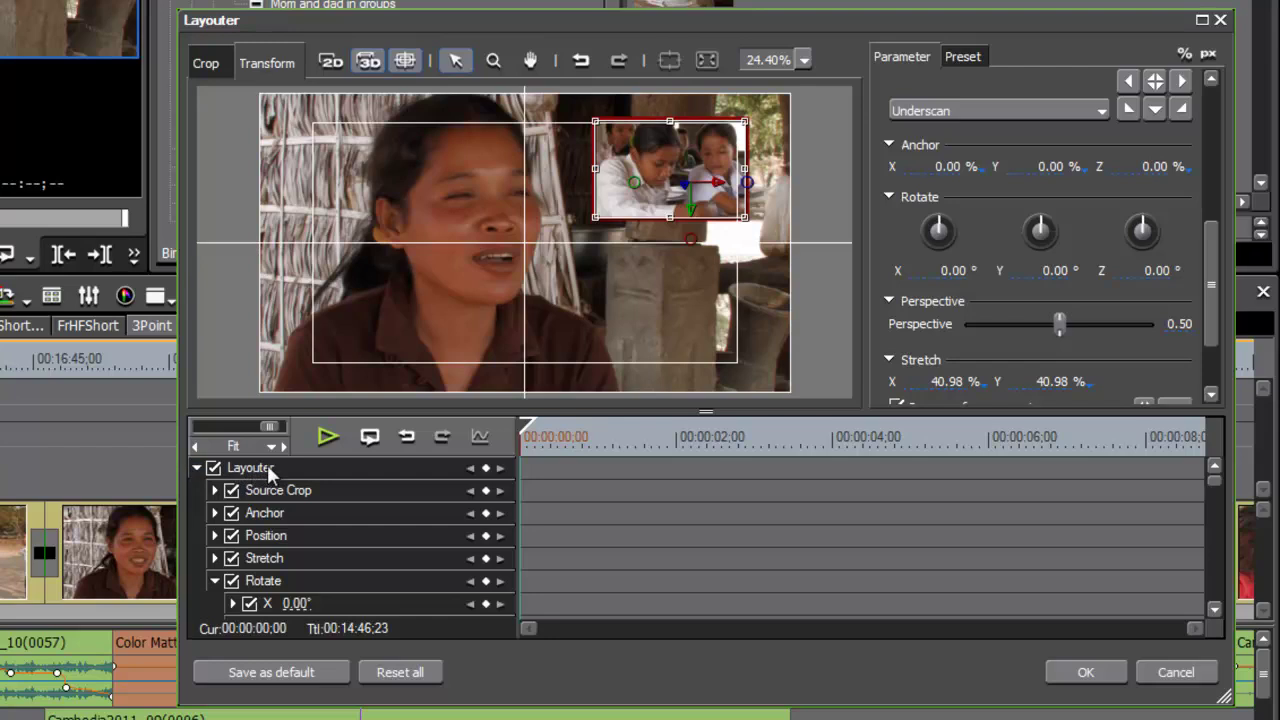
left_click(486, 468)
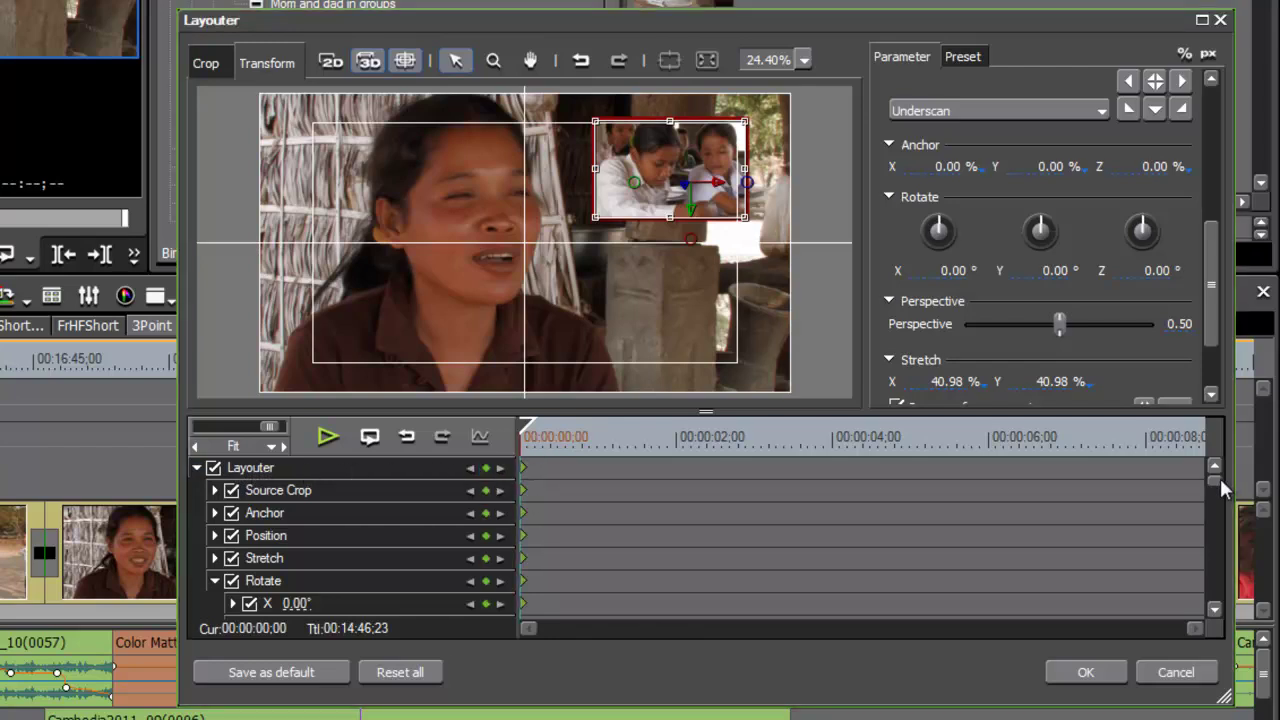
mouse_move(1220, 479)
left_mouse_down()
mouse_move(1214, 571)
mouse_move(1214, 462)
left_mouse_up()
scroll(1213, 602, "down", 5)
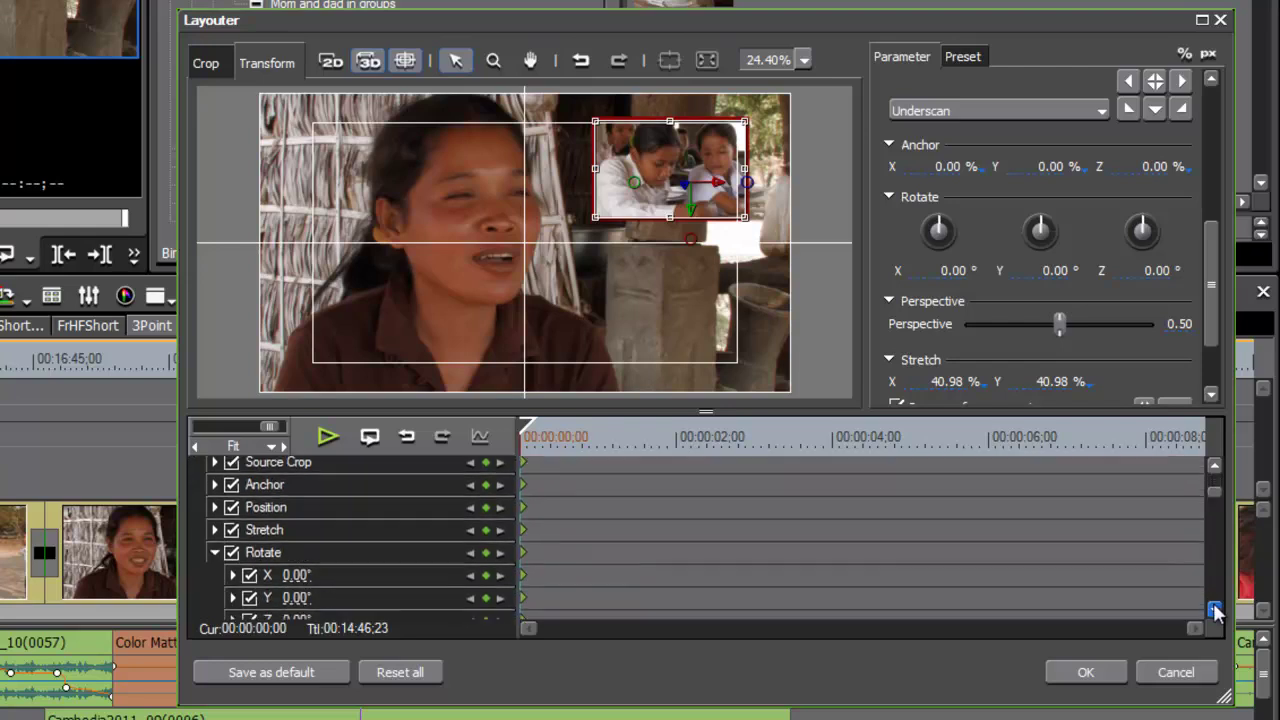
- Set the inset's X rotation at 00:00:00;00 to -90°, and fine-tune it to -84.24° so the clip sits edge-on
left_click_drag(276, 566, 340, 255)
left_click_drag(318, 563, 294, 586)
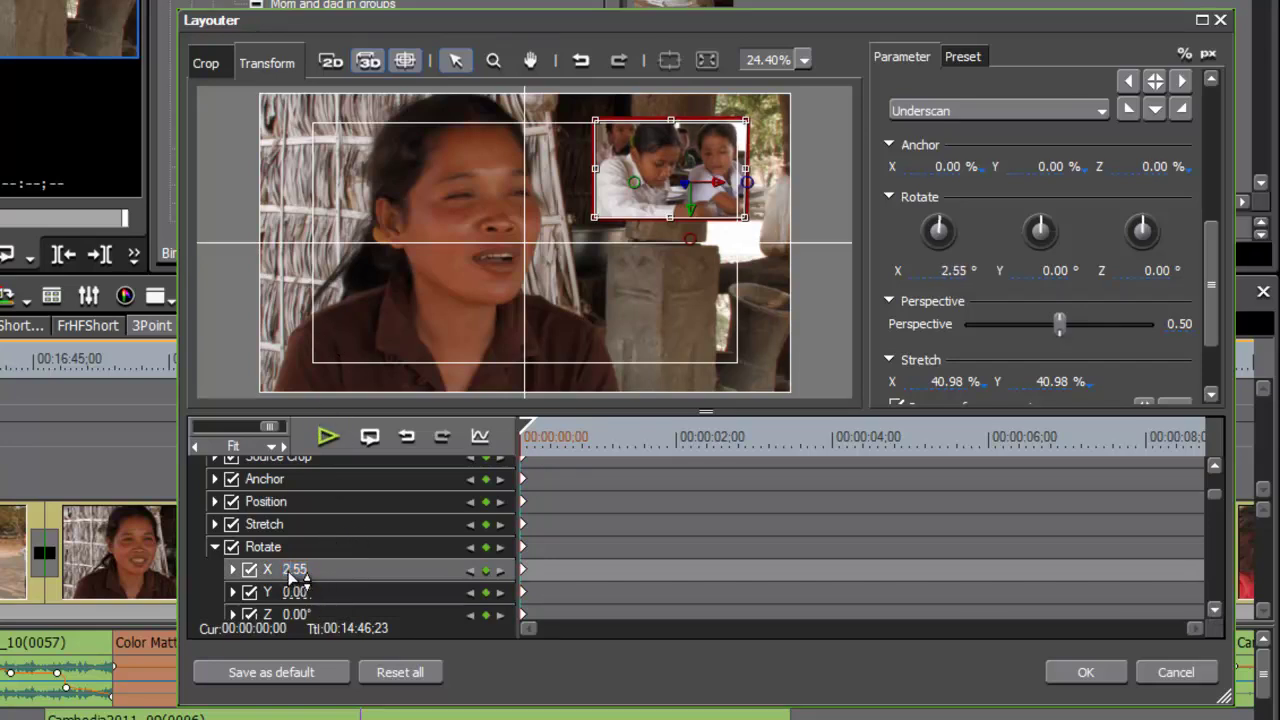
left_click(290, 569)
type("-90")
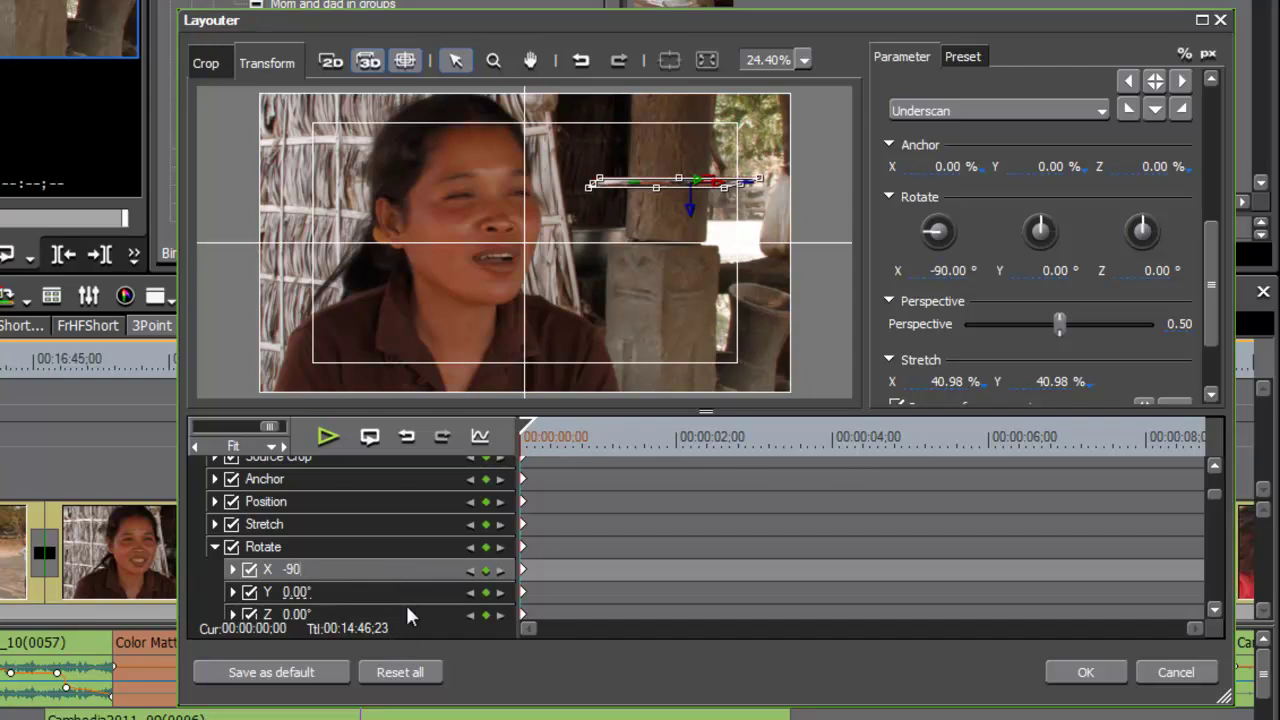
key("Return")
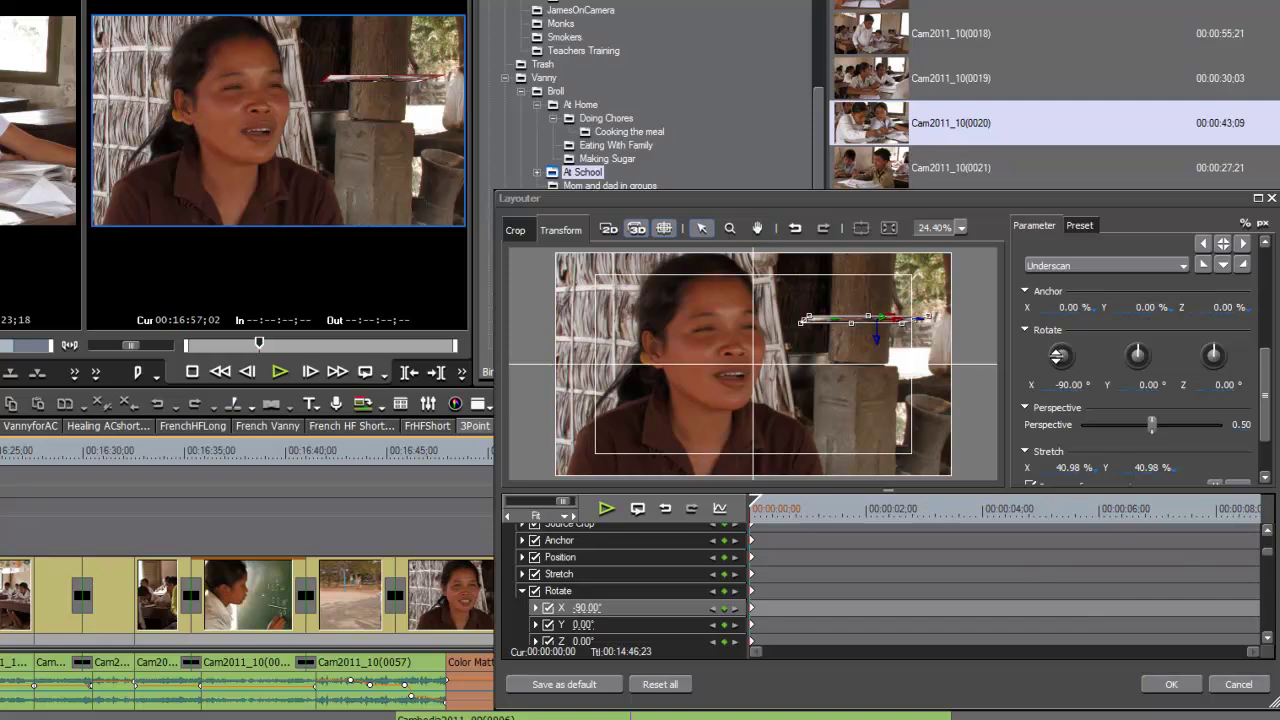
left_click_drag(1059, 355, 1058, 356)
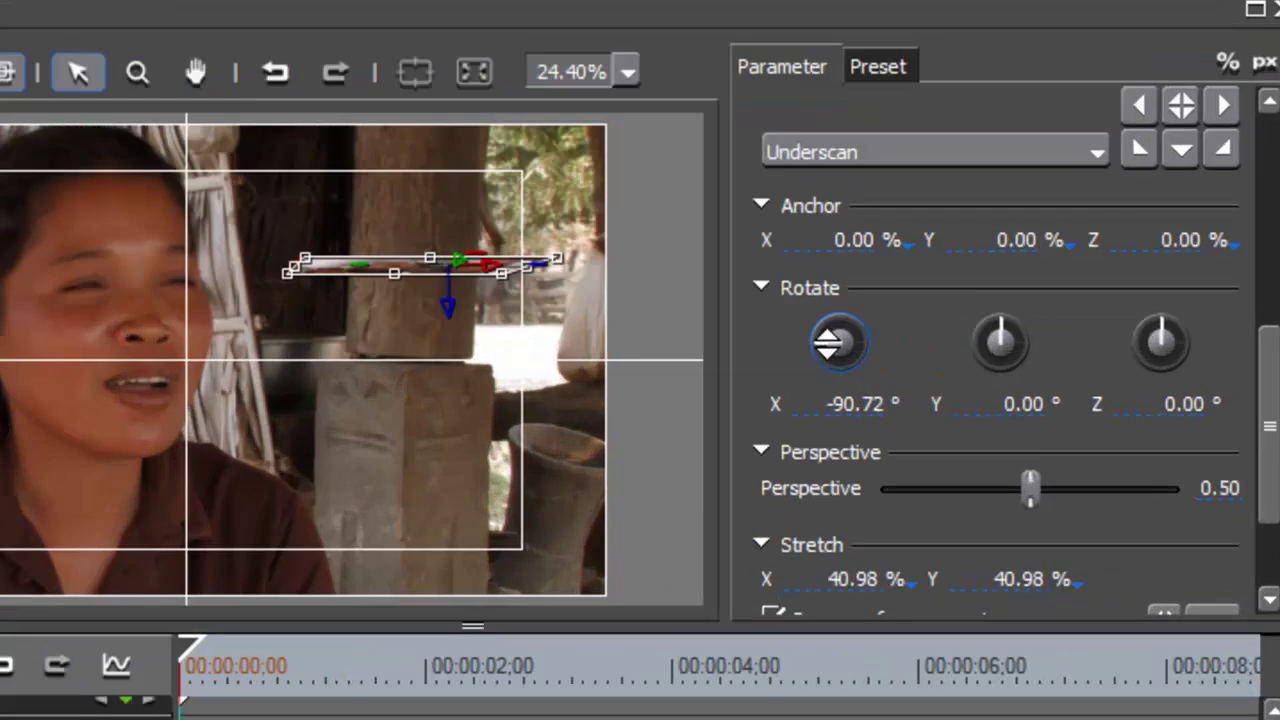
left_click_drag(828, 343, 826, 343)
left_click_drag(447, 322, 447, 322)
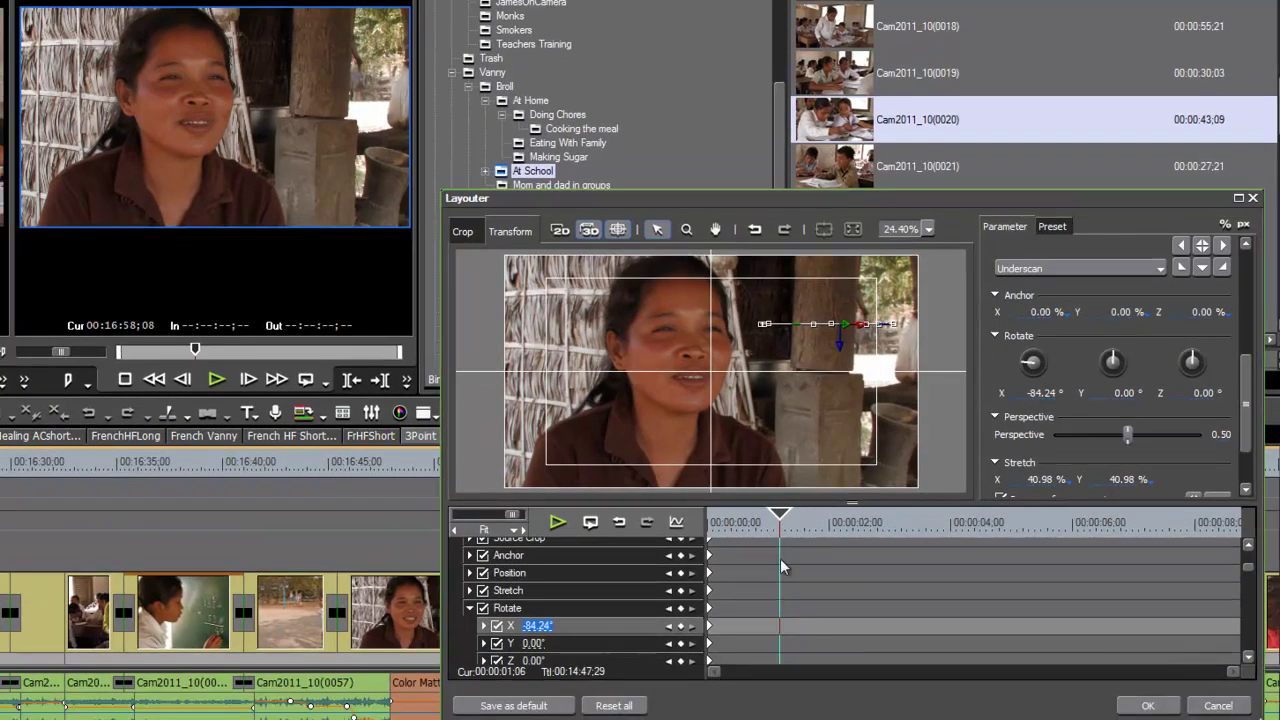
- Add keyframes for all Layouter parameters at 00:00:01;09
left_click_drag(781, 560, 787, 560)
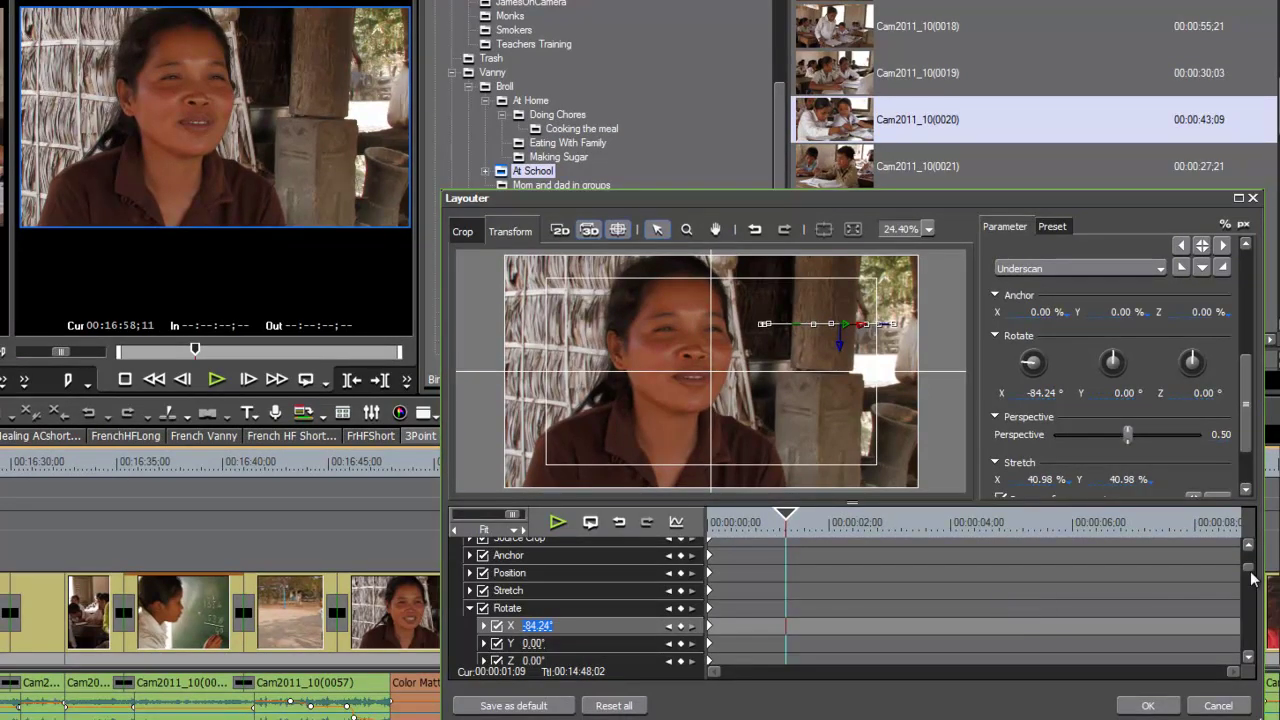
left_click_drag(1247, 565, 1251, 520)
left_click(681, 546)
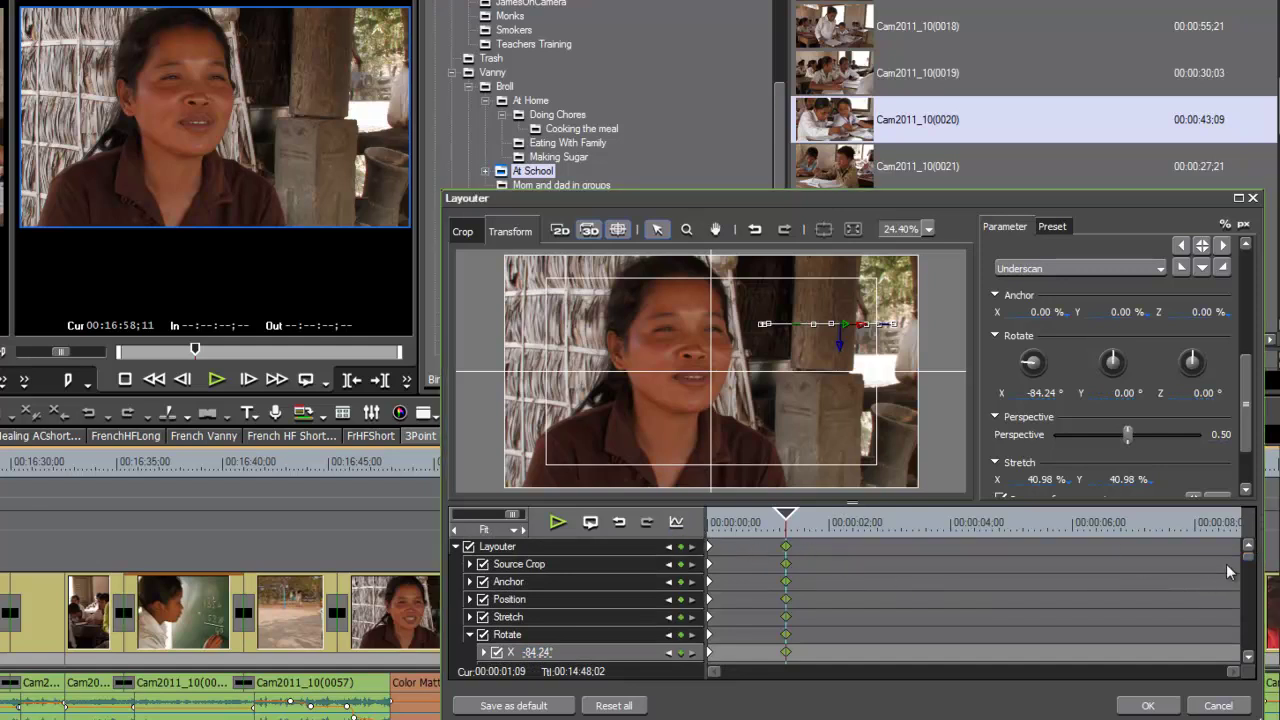
- Set the inset's X rotation to 0° at the second keyframe
left_click(1248, 656)
left_click(1248, 656)
left_click(535, 614)
double_click(549, 614)
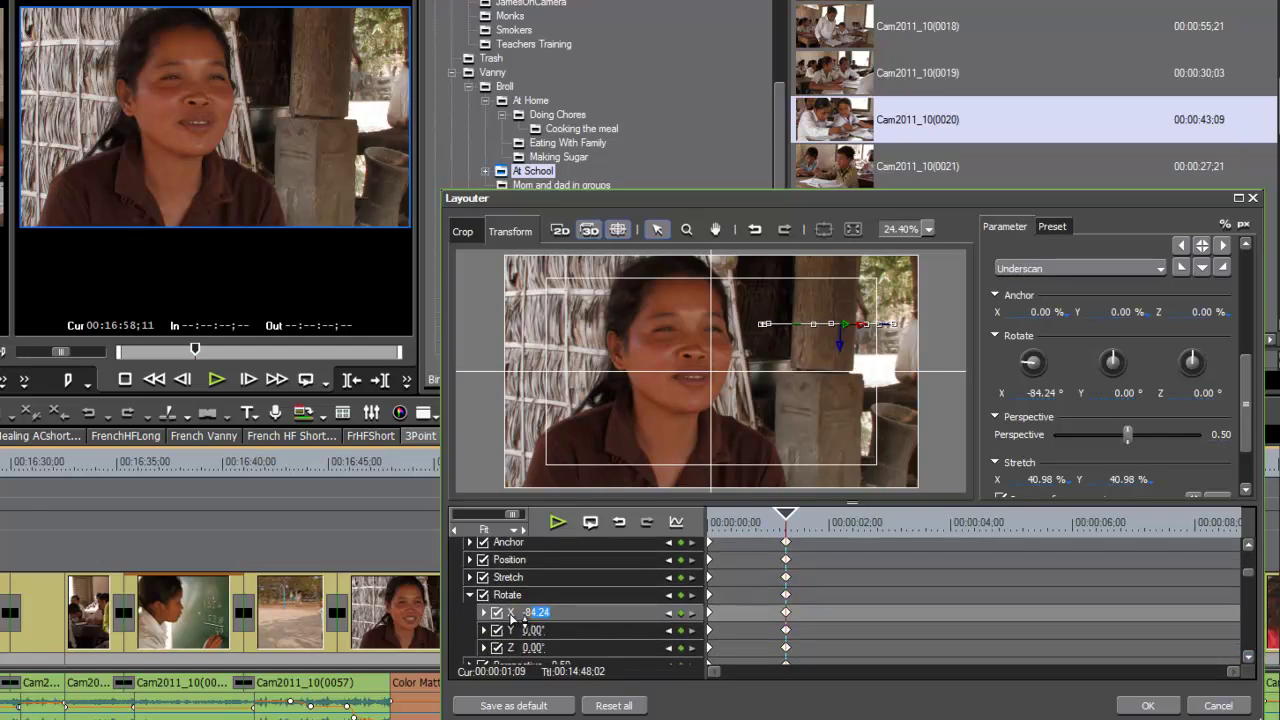
type("0")
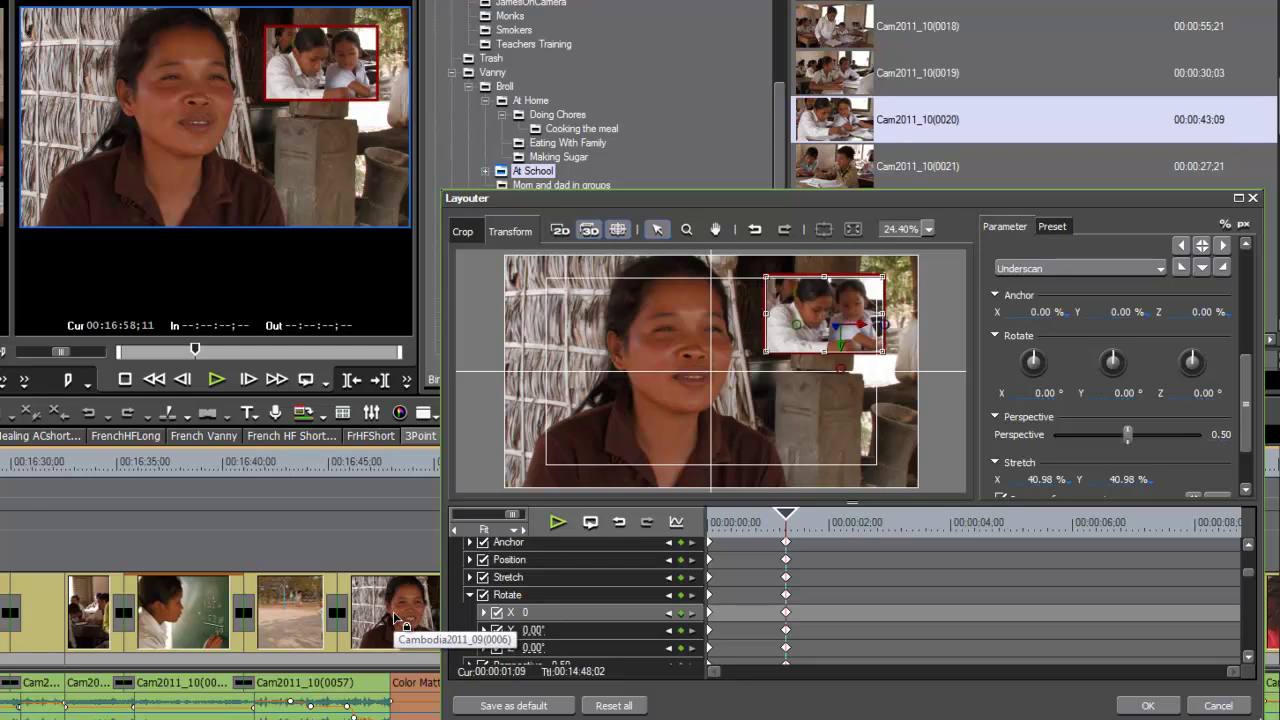
- Preview the inset's rotation animation from its start, and apply the layout changes
left_click_drag(788, 517, 752, 527)
left_click(628, 524)
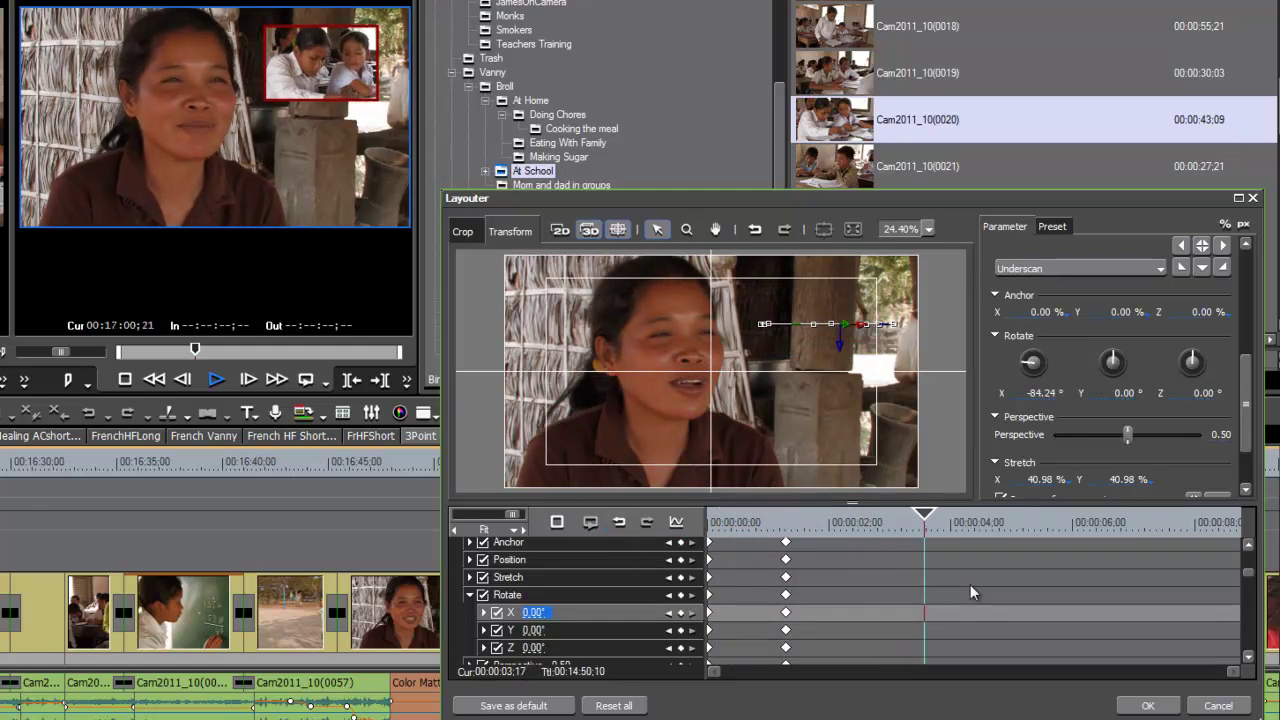
key("space")
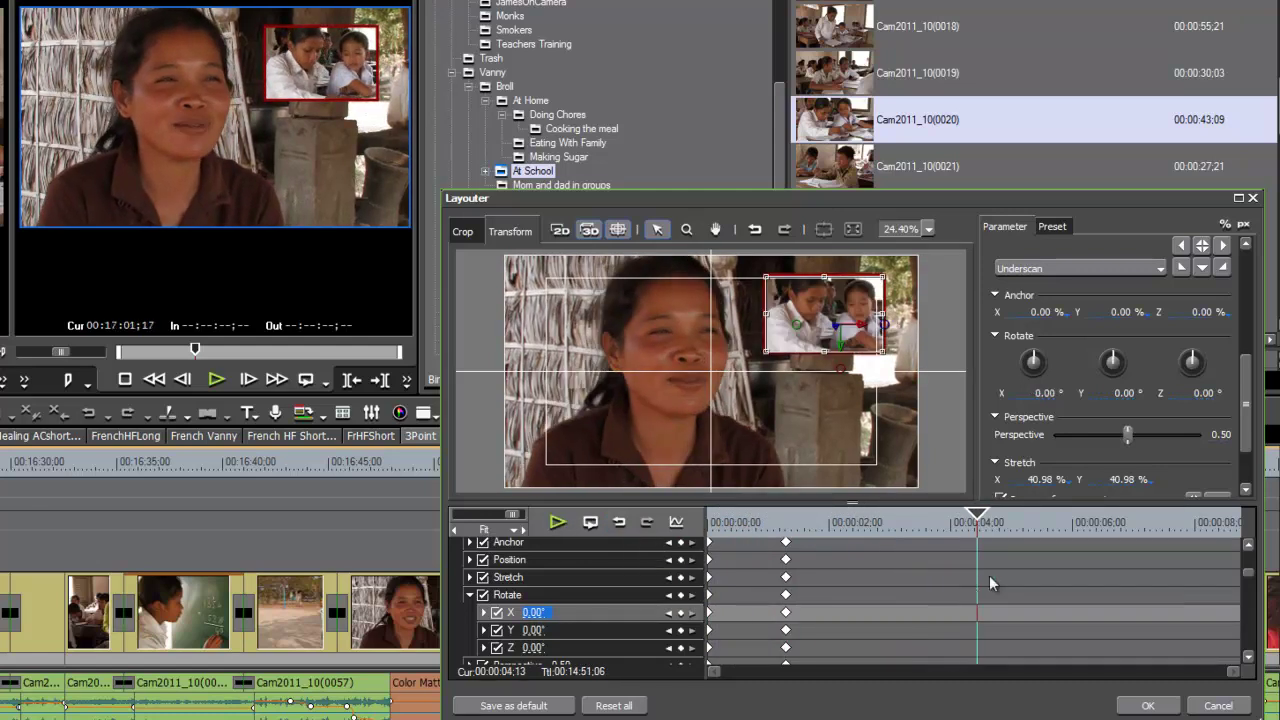
left_click_drag(990, 518, 1174, 538)
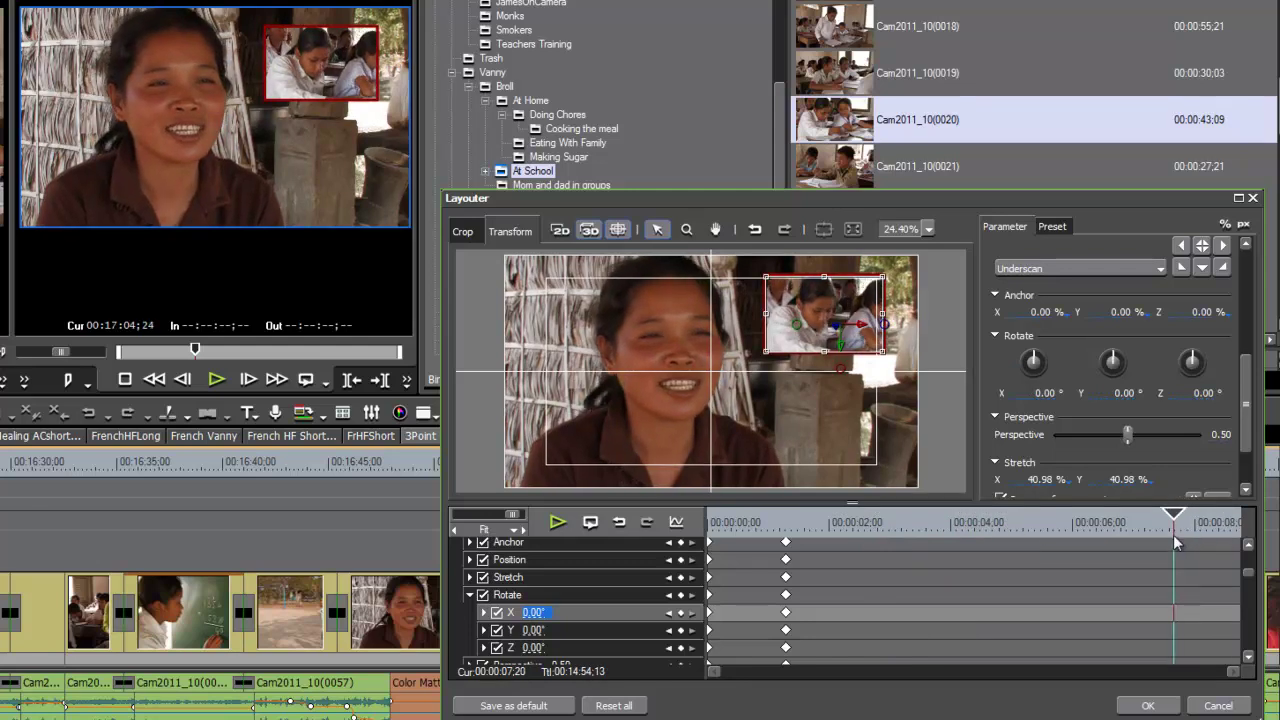
left_click(1165, 707)
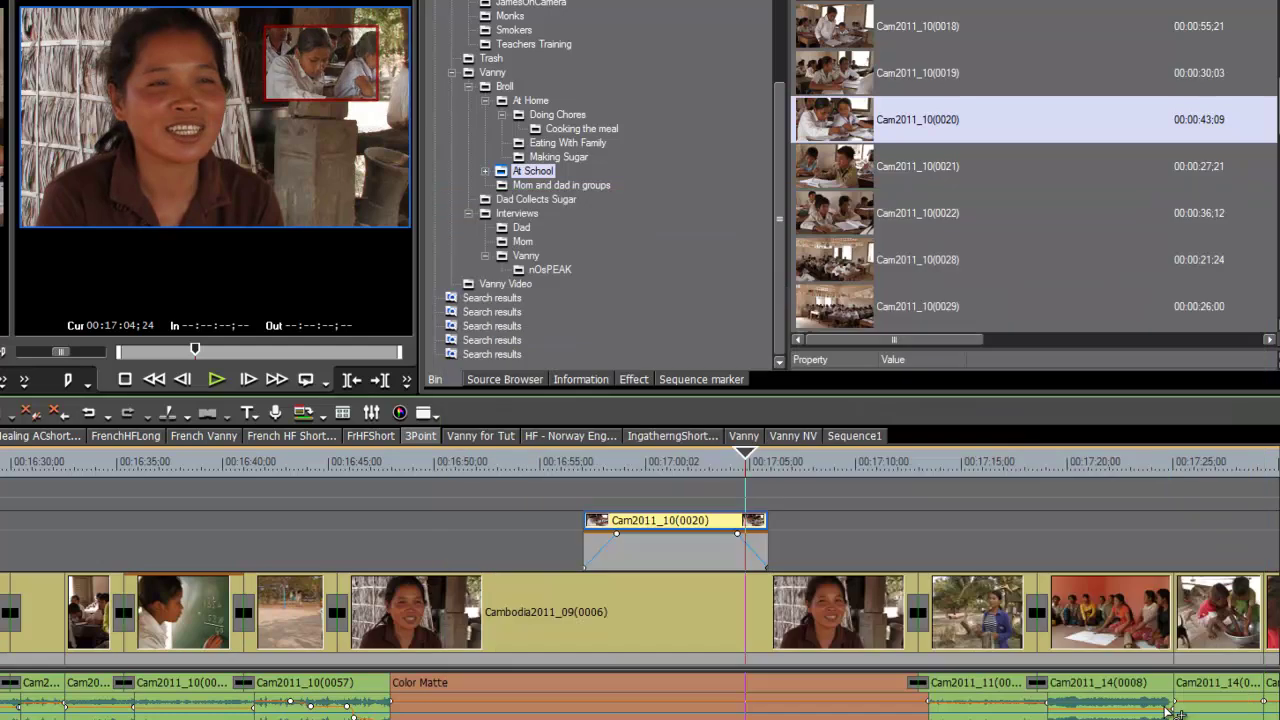
- Switch to the empty Sequence1 timeline and open the Stills folder in the bin
scroll(670, 703, "down", 3)
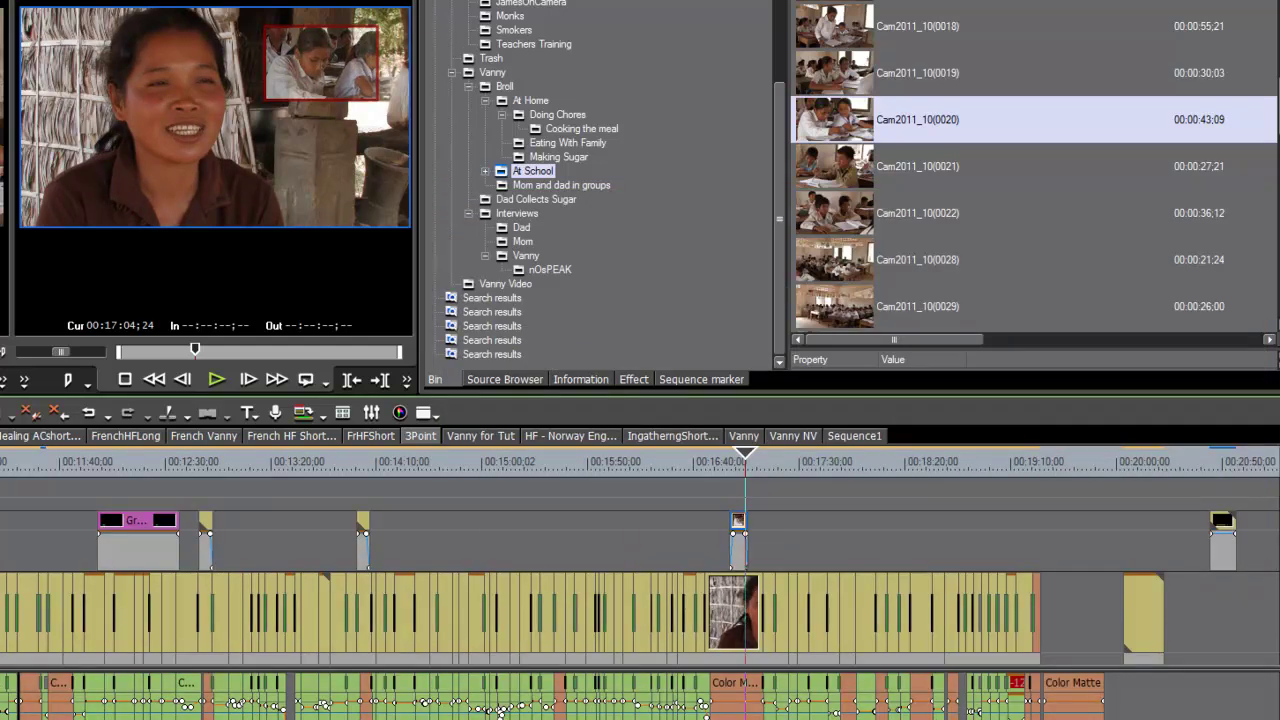
scroll(640, 600, "right", 10)
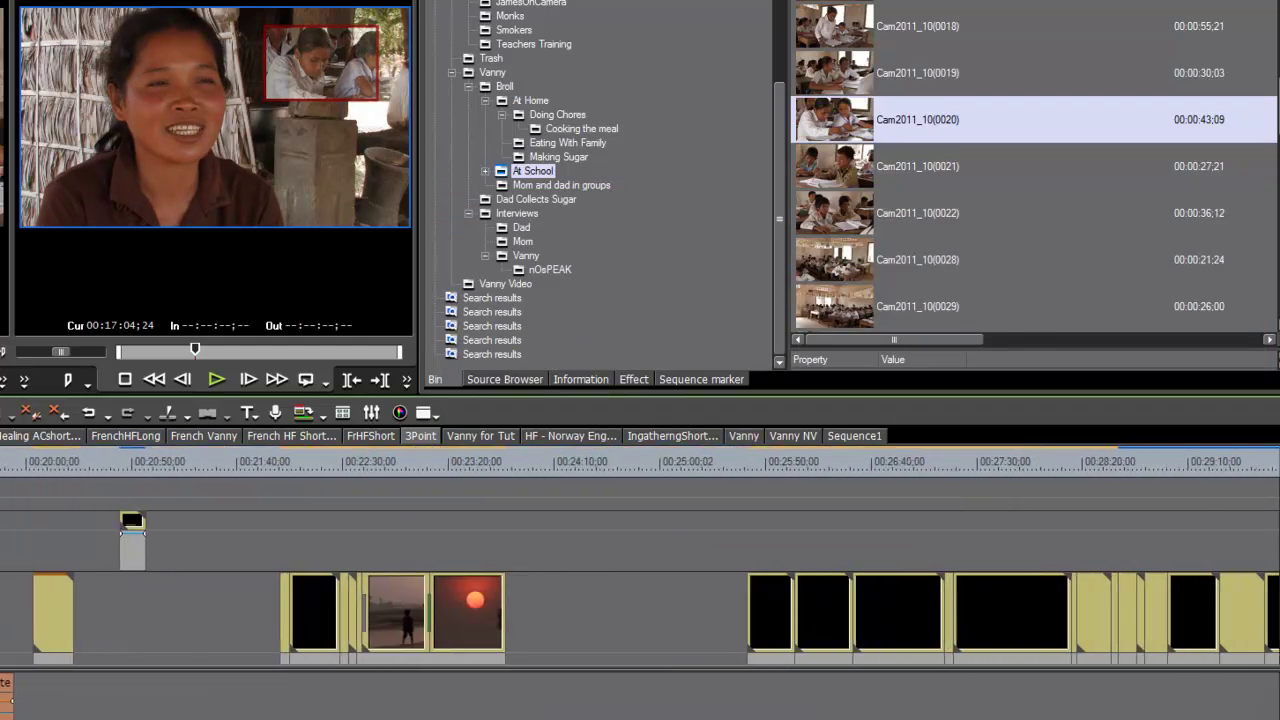
scroll(640, 600, "left", 10)
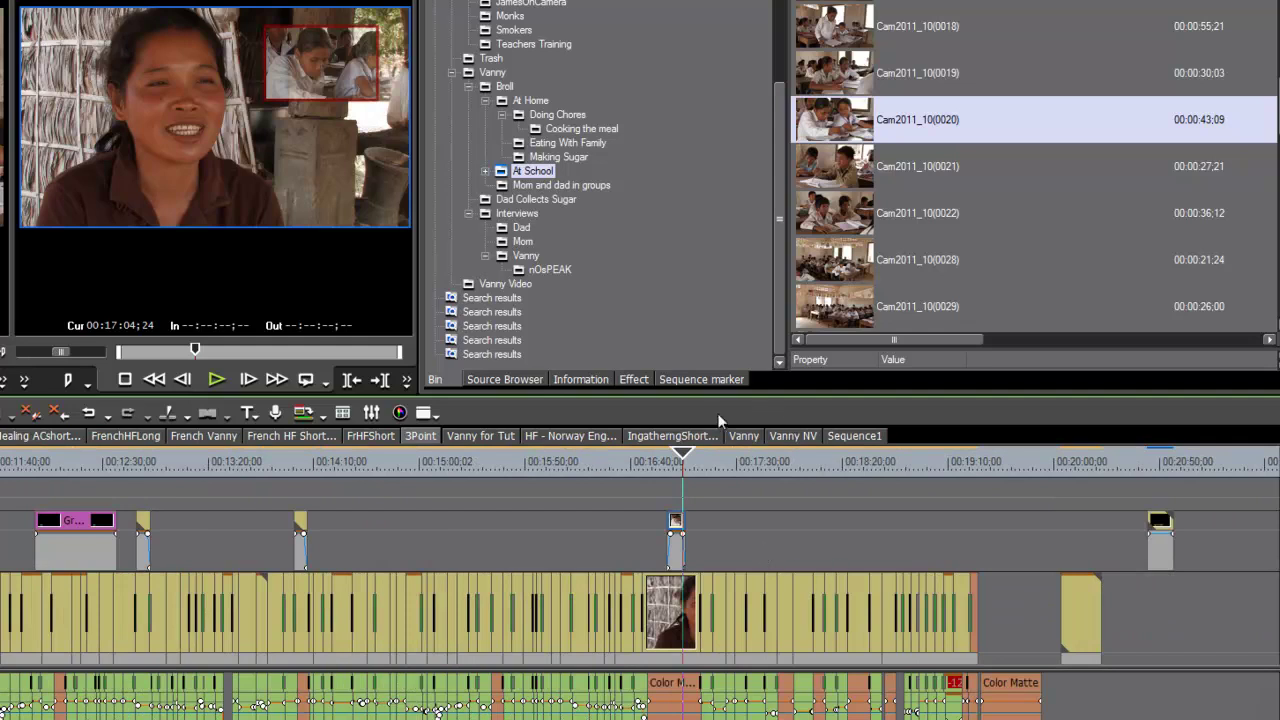
left_click(852, 437)
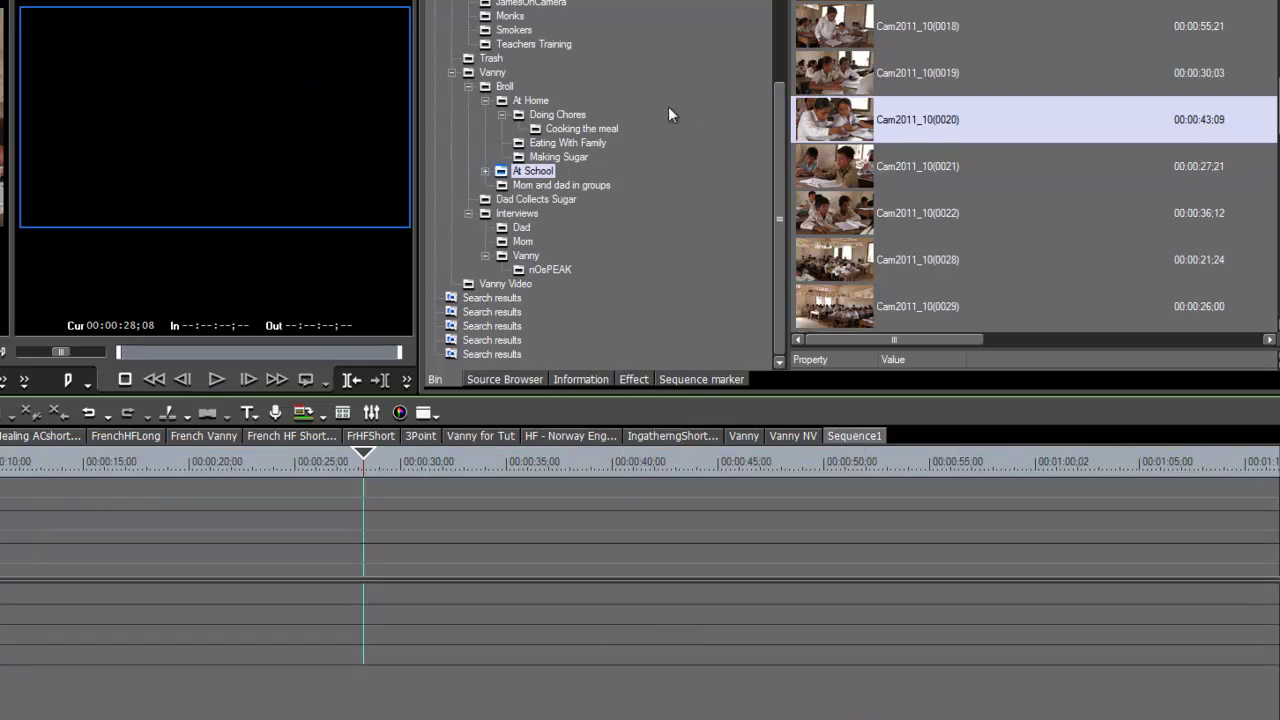
left_click_drag(783, 156, 781, 28)
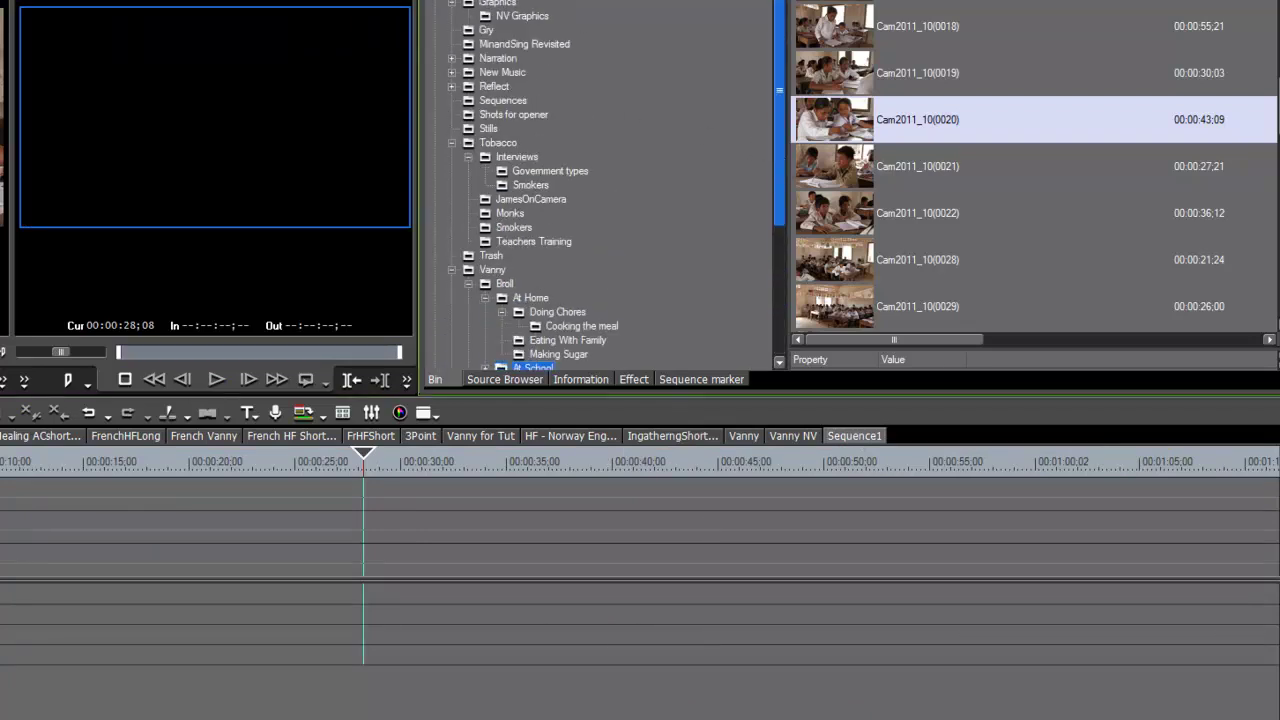
left_click(488, 129)
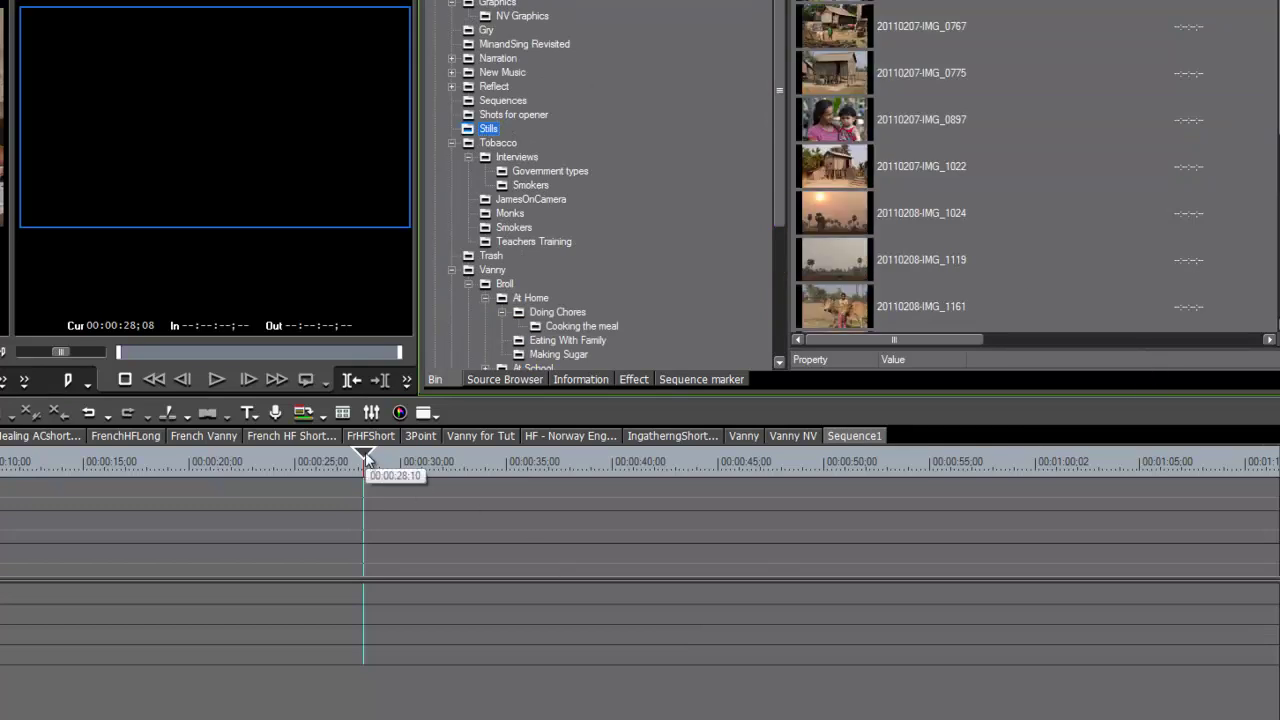
- Browse the stills and examine the still image properties of 20110208-IMG_1024, including its frame size and aspect ratio
scroll(1030, 165, "down", 10)
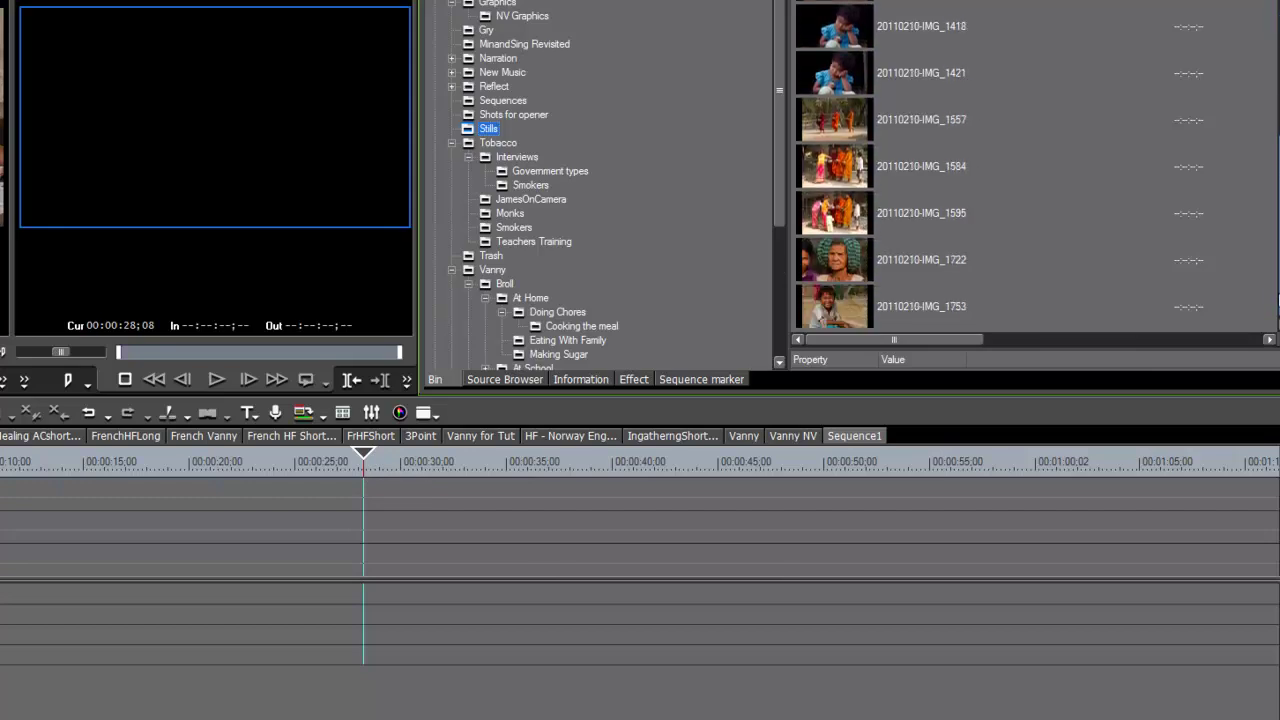
scroll(1030, 165, "up", 5)
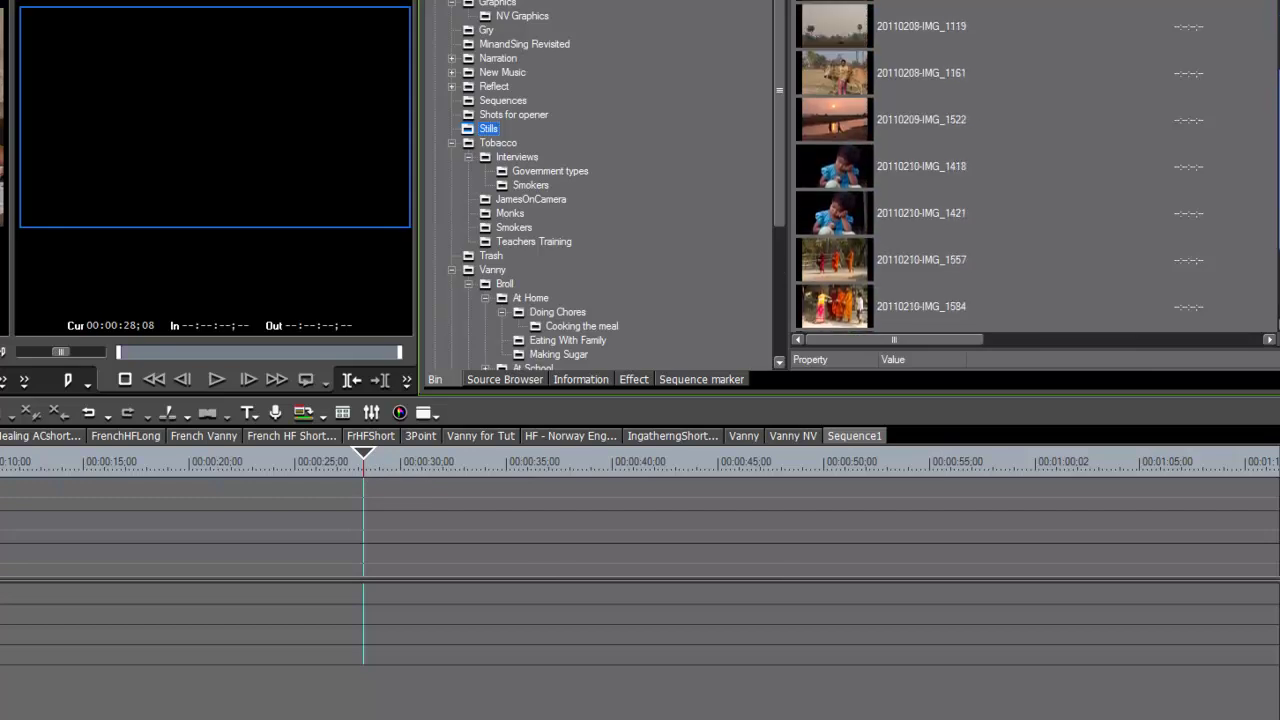
scroll(1030, 165, "up", 1)
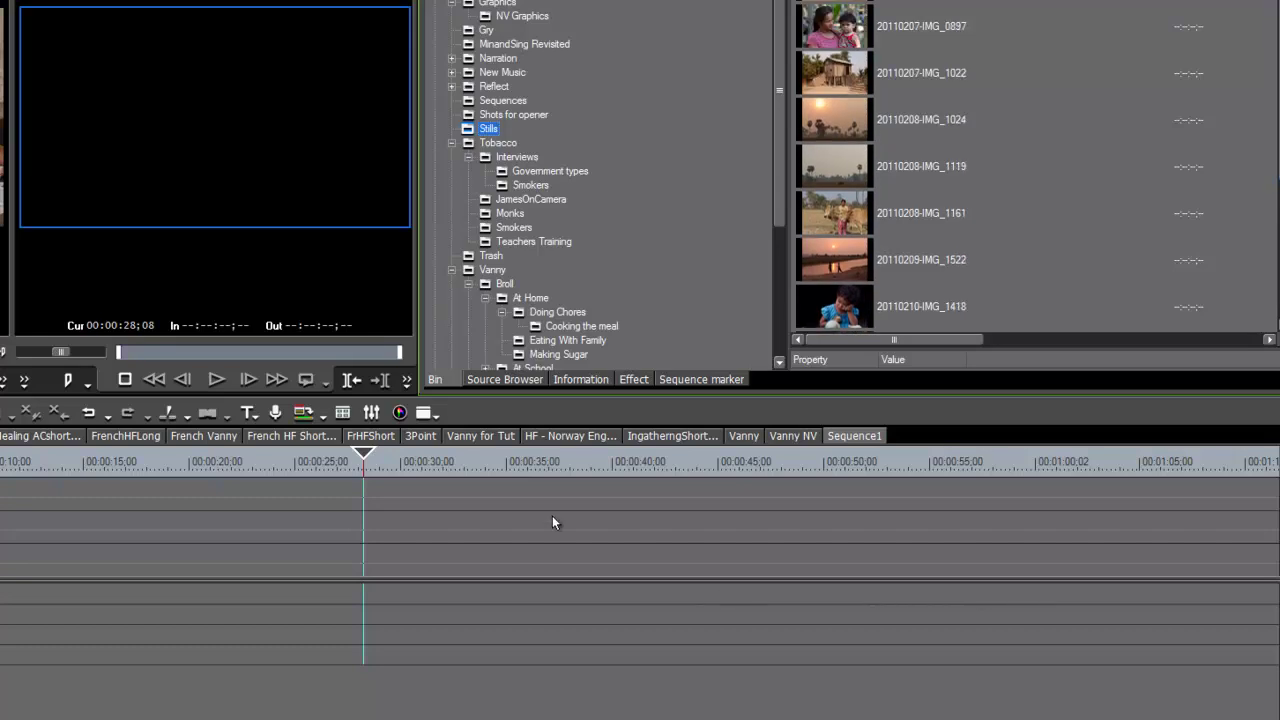
left_click_drag(367, 456, 352, 487)
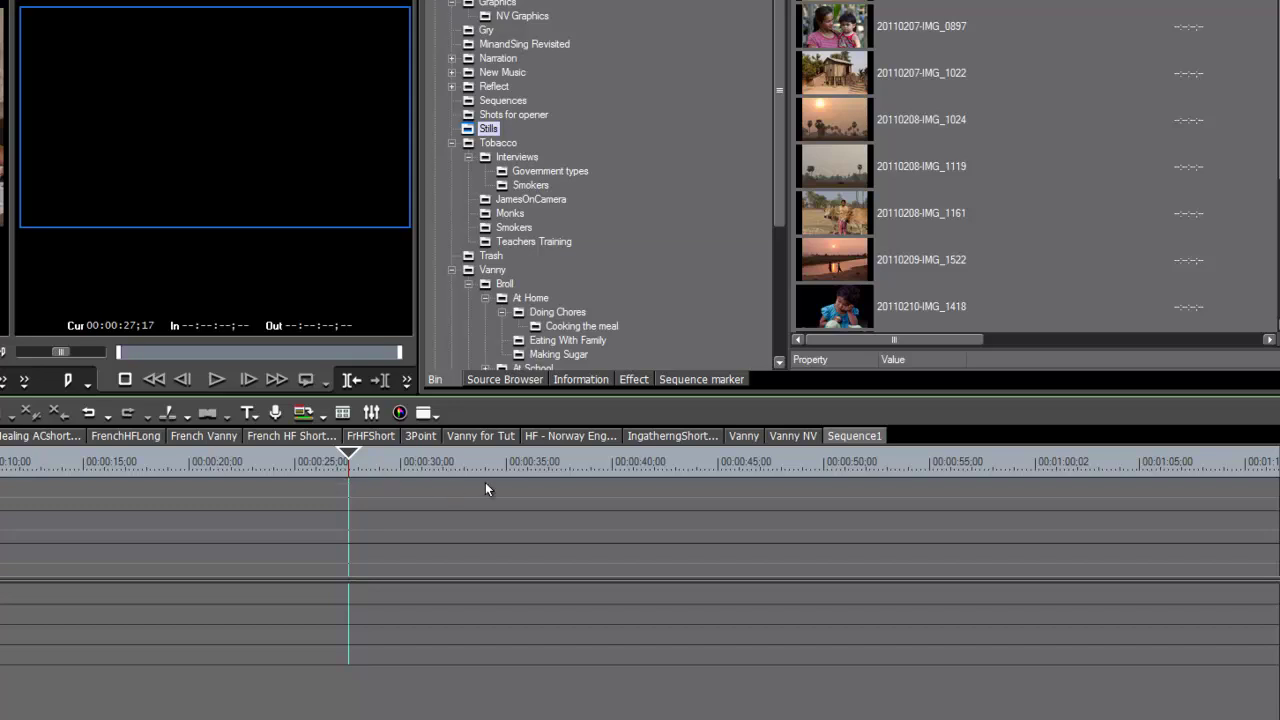
left_click(838, 117)
right_click(838, 118)
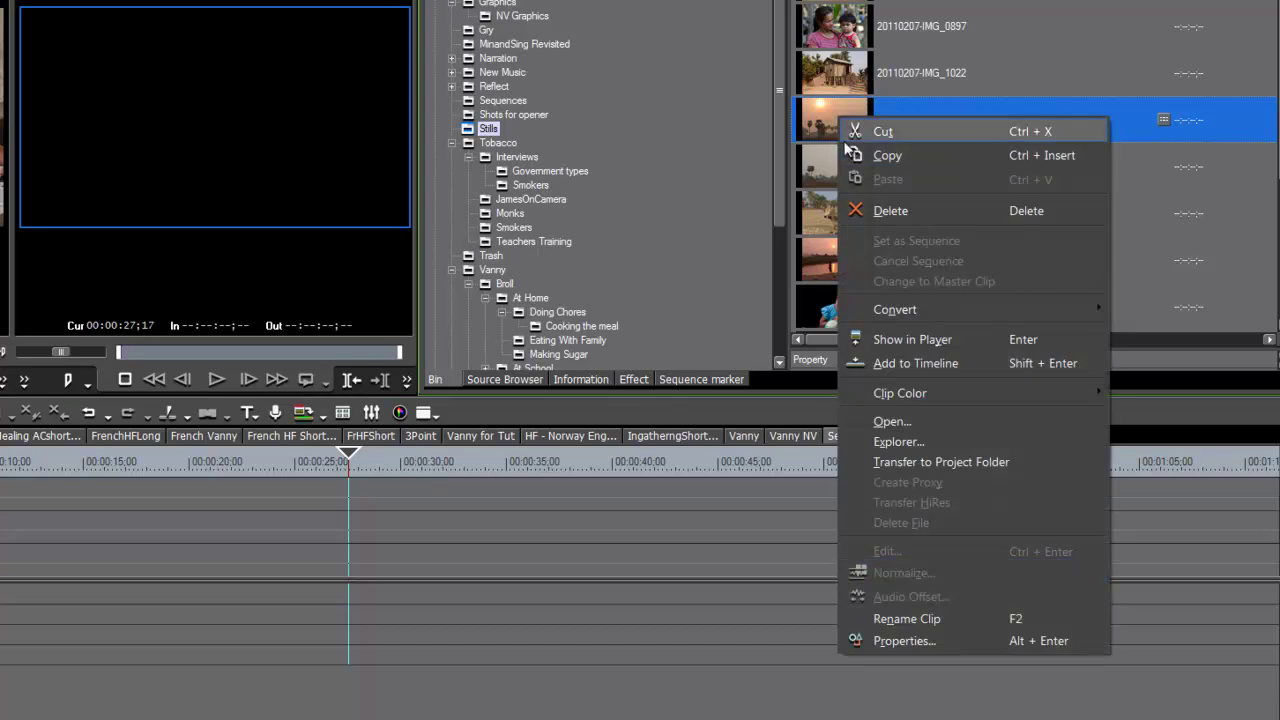
right_click(812, 127)
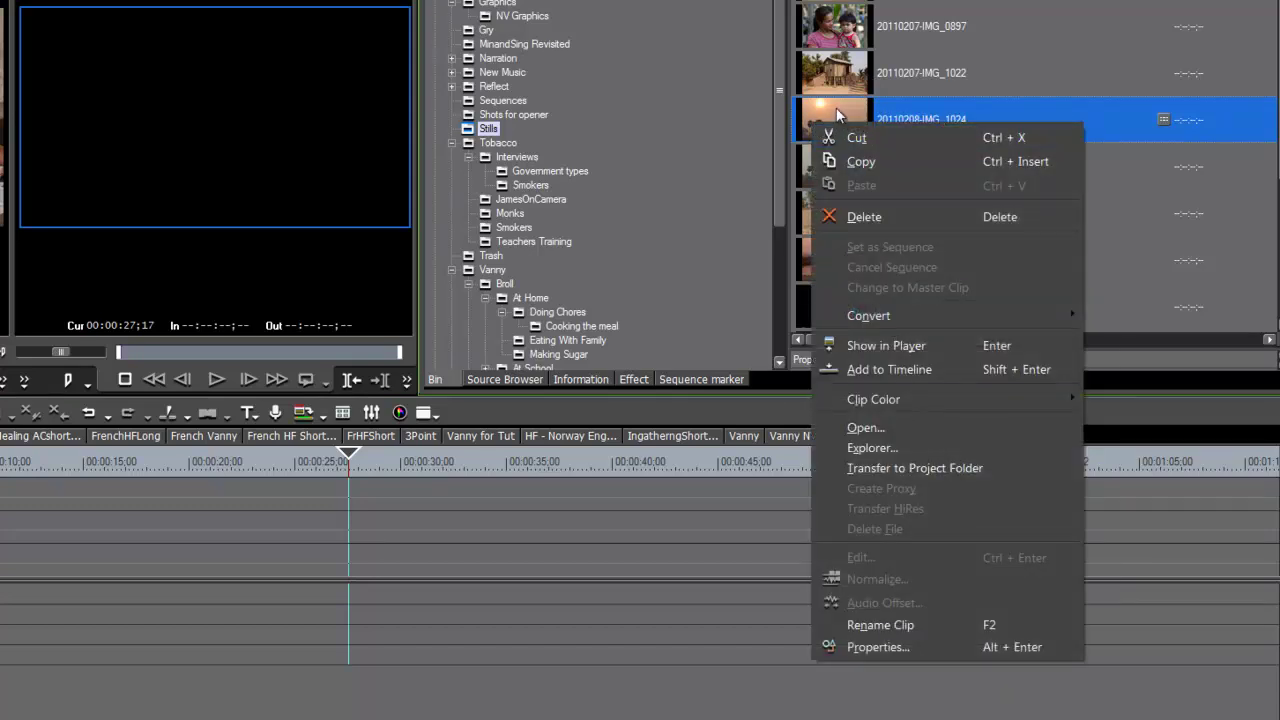
left_click(881, 646)
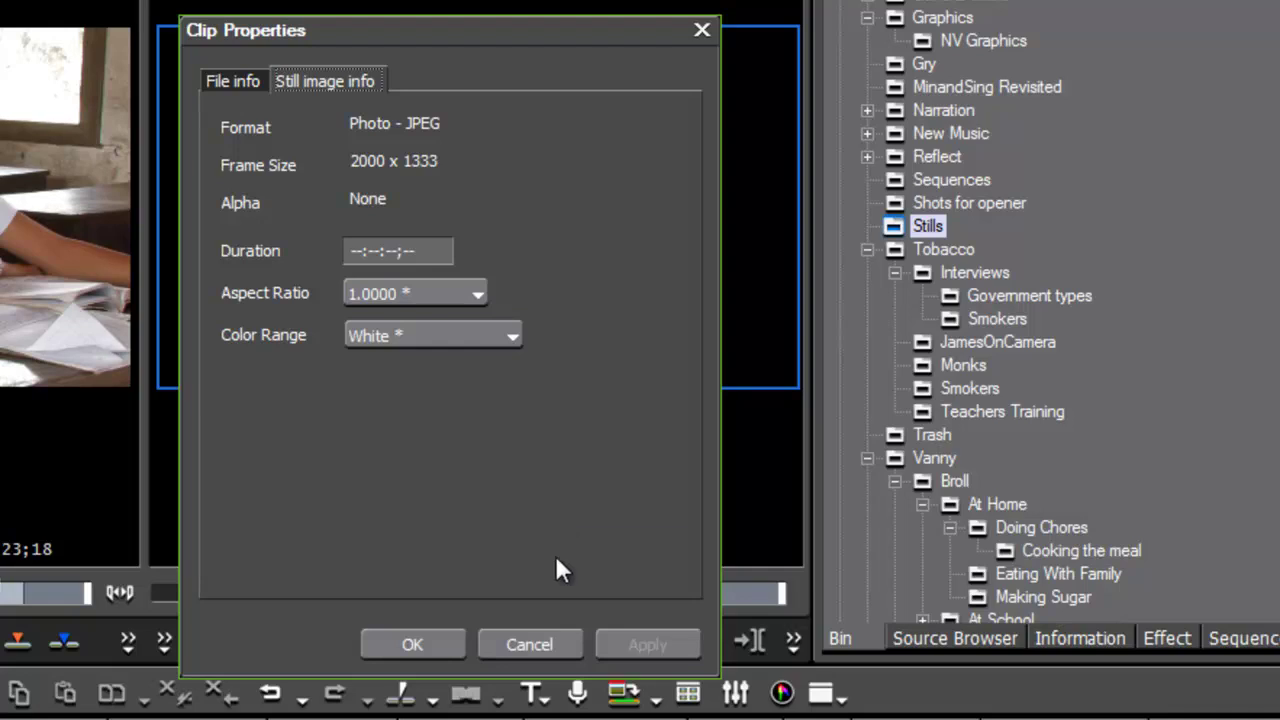
left_click(430, 645)
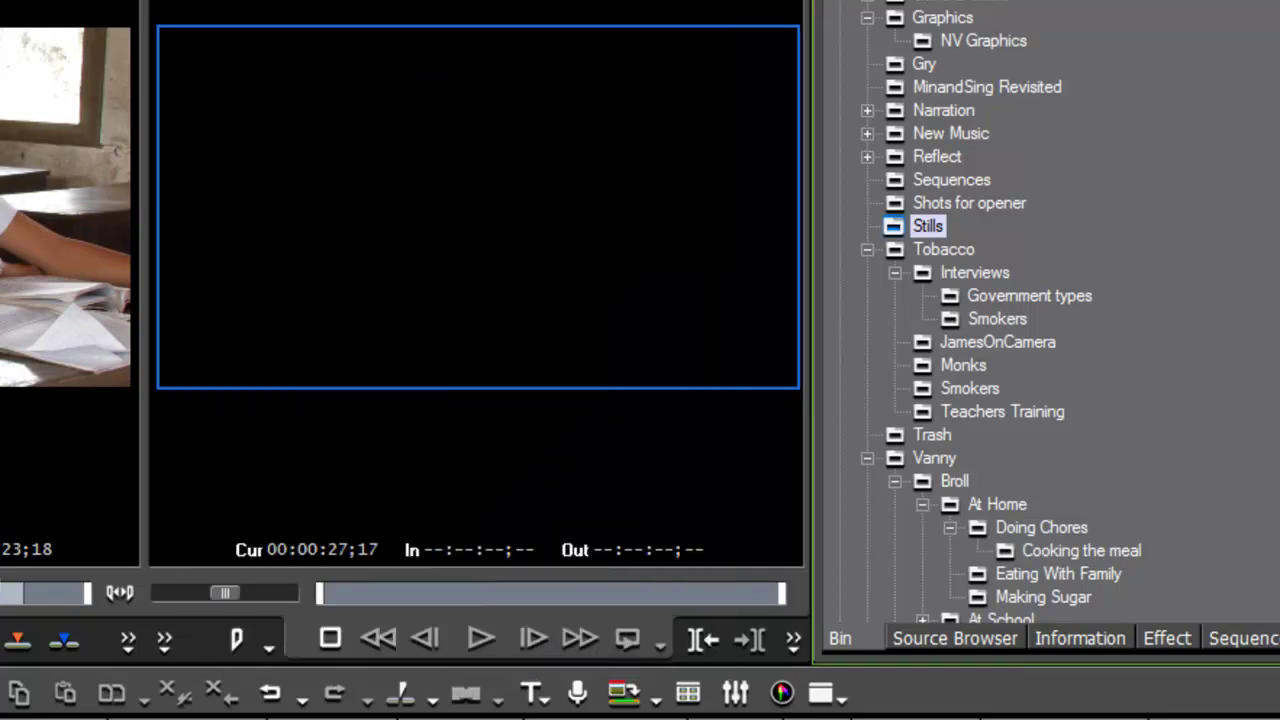
- Import the JPEG photos Mongolia0472.jpg through Mongolia1700.jpg from the Photos folder into the Stills bin, leaving out Layouter.psd
key("ctrl+o")
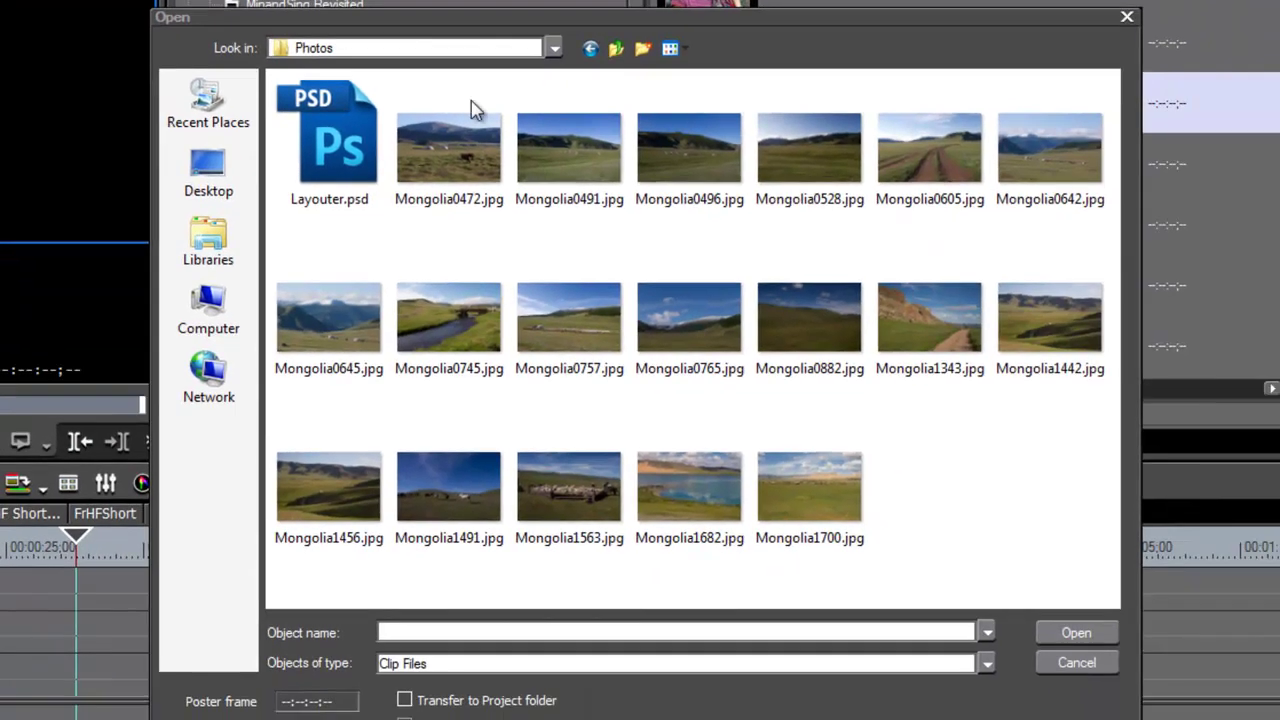
left_click(684, 196)
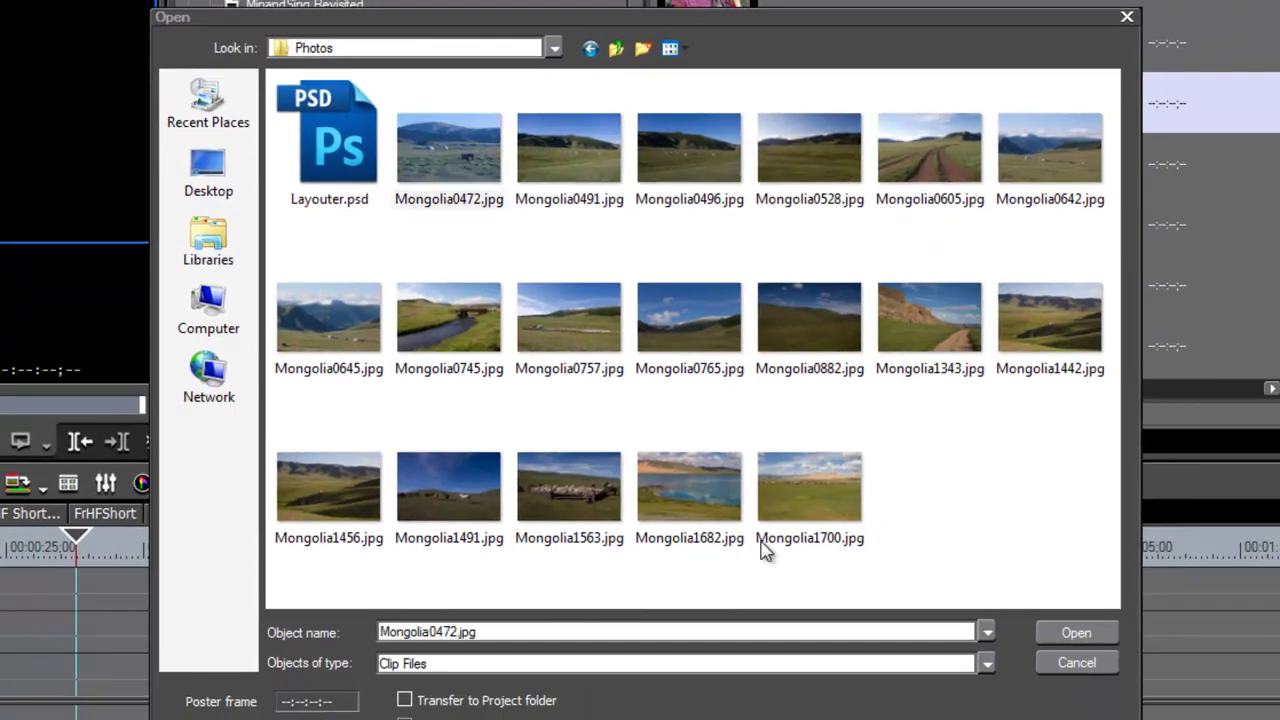
left_click(442, 157)
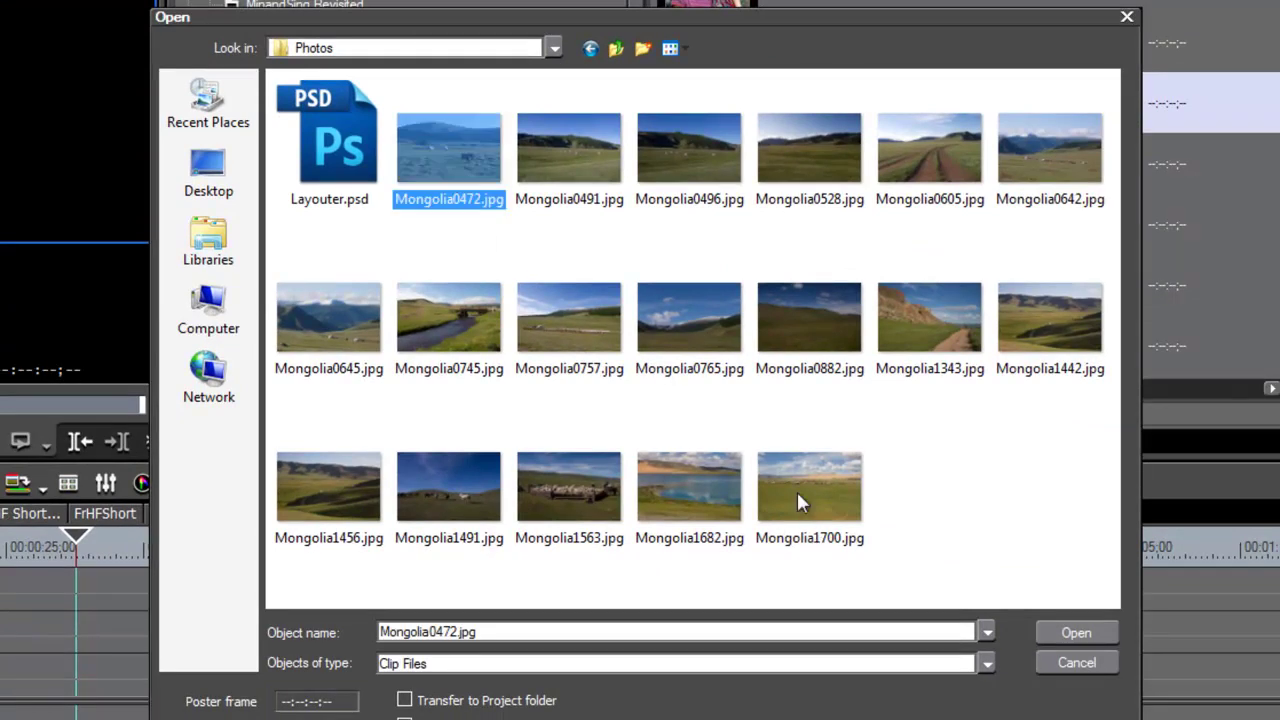
left_click(797, 491, "shift")
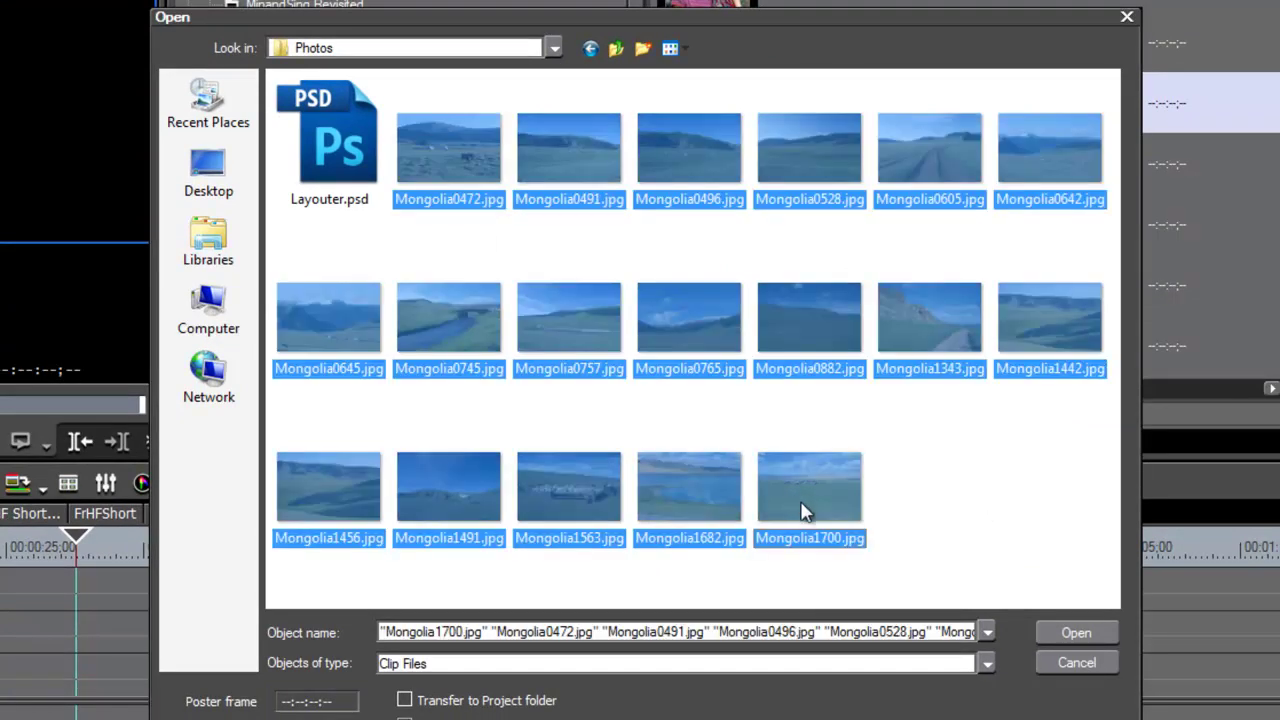
left_click(1080, 632)
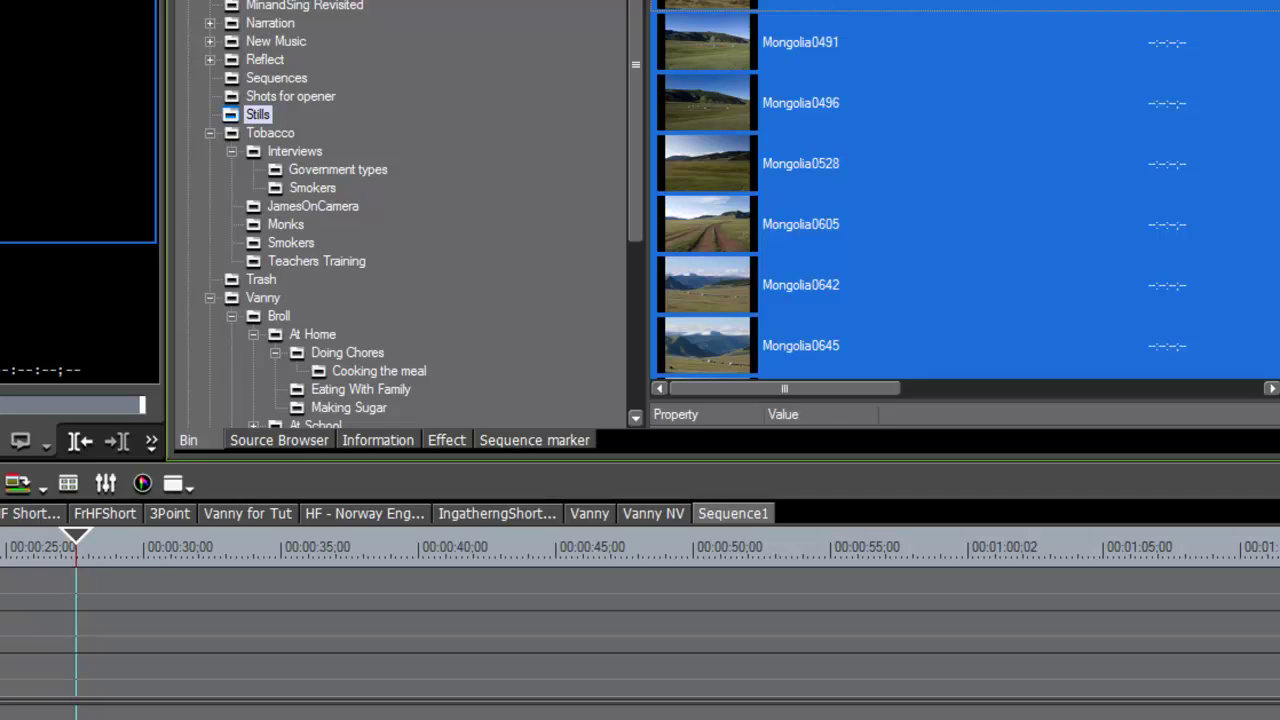
- Load the Mongolia0472 still from the bin into the player
left_click(697, 160)
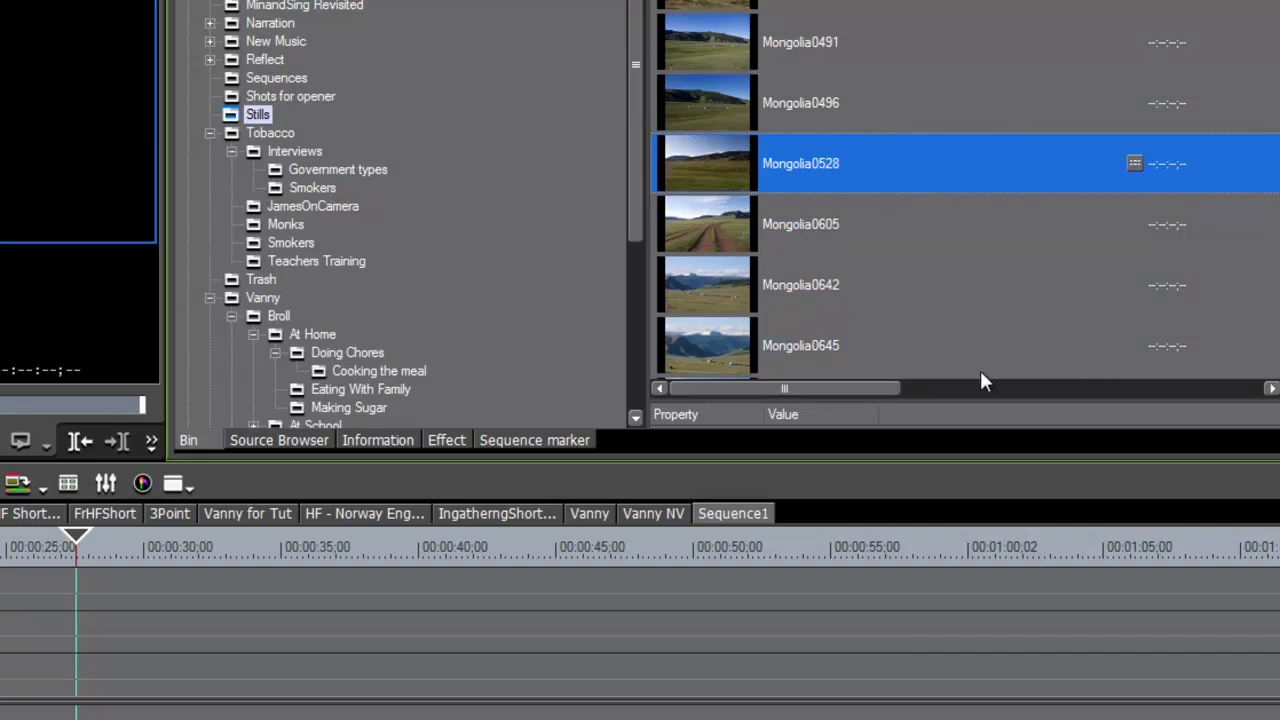
left_click(721, 43)
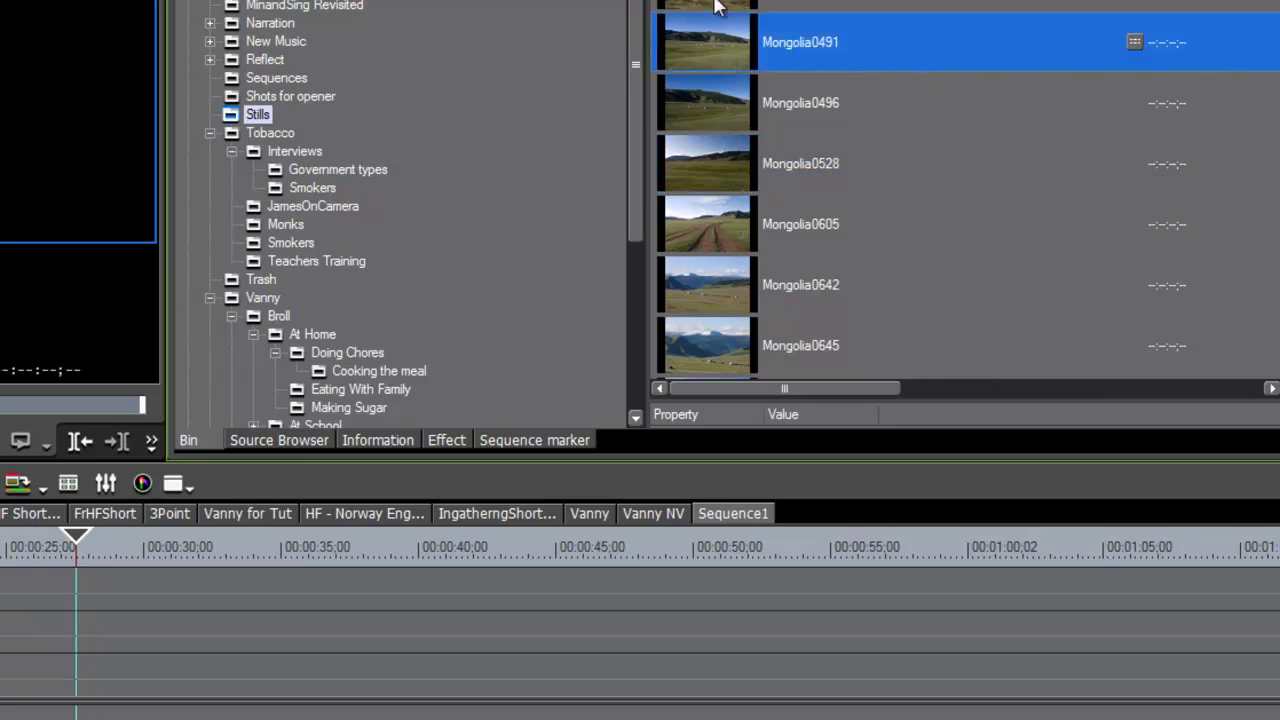
left_click(715, 5)
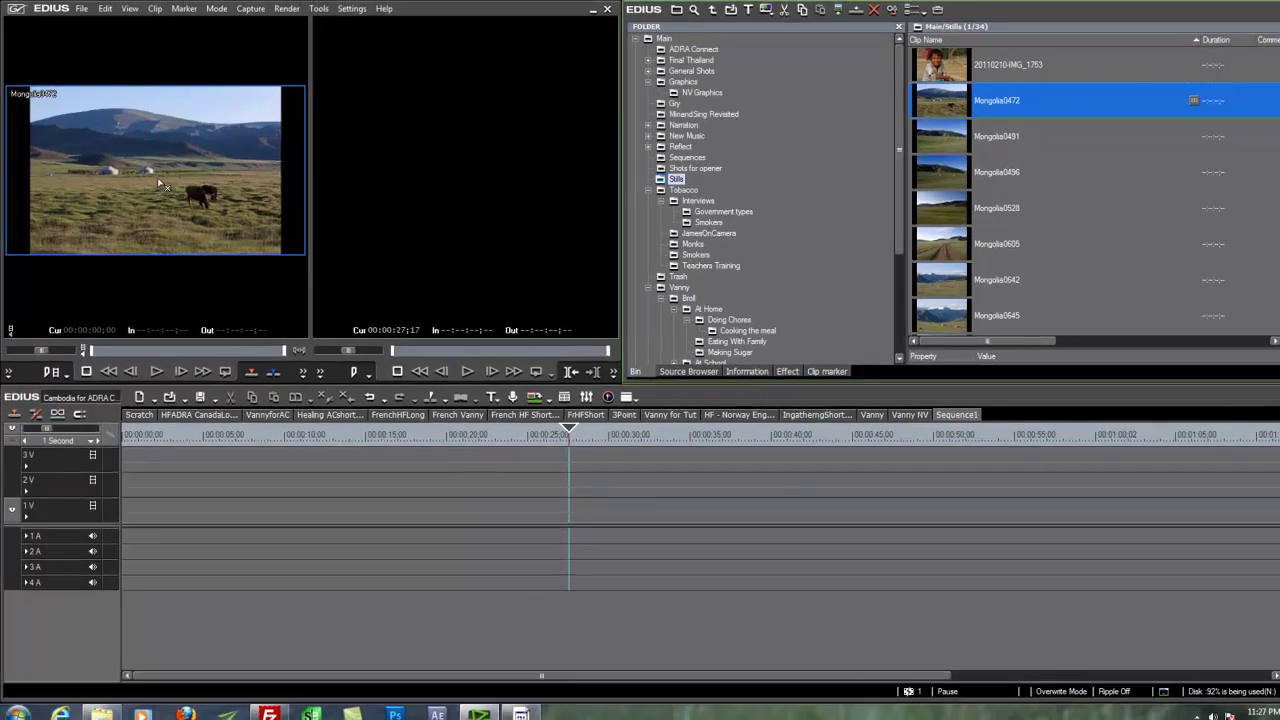
- Place the Mongolia0472 still on track 1V at 00:00:27;17, extend its end to about 00:00:53, and scrub through it
left_click_drag(157, 177, 578, 495)
left_click_drag(570, 436, 604, 442)
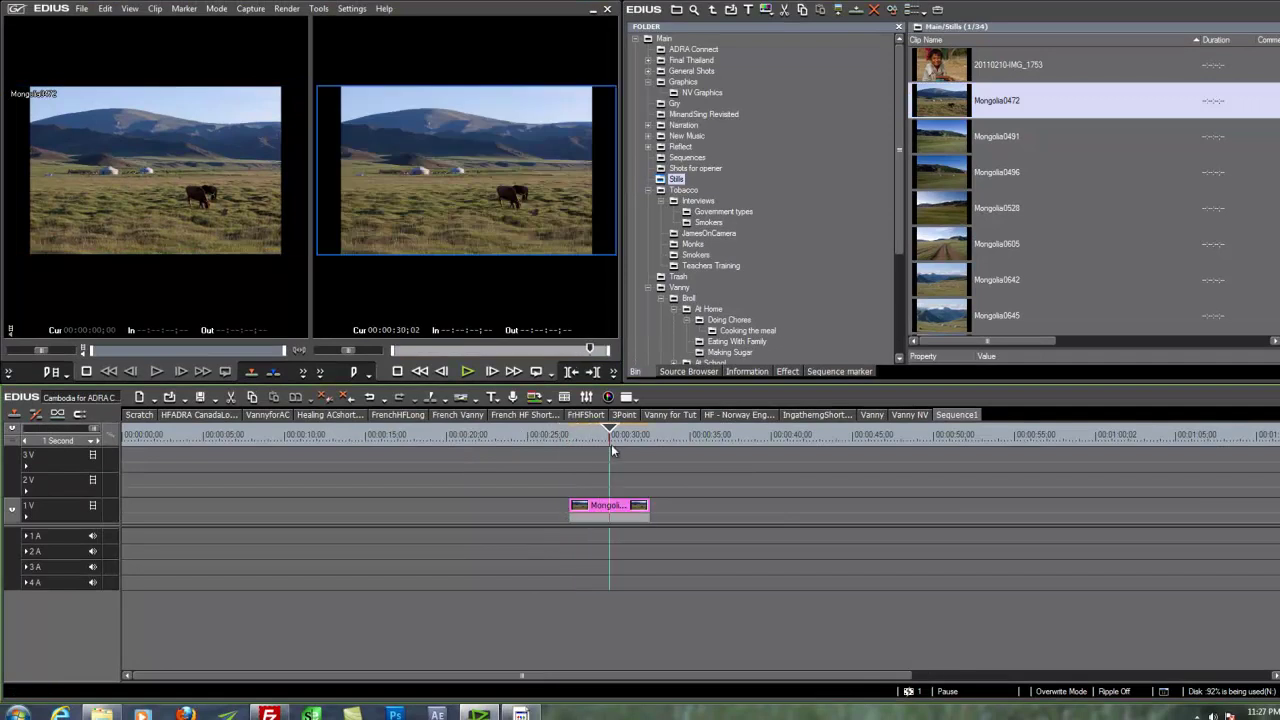
left_click_drag(649, 508, 982, 520)
left_click_drag(640, 436, 688, 489)
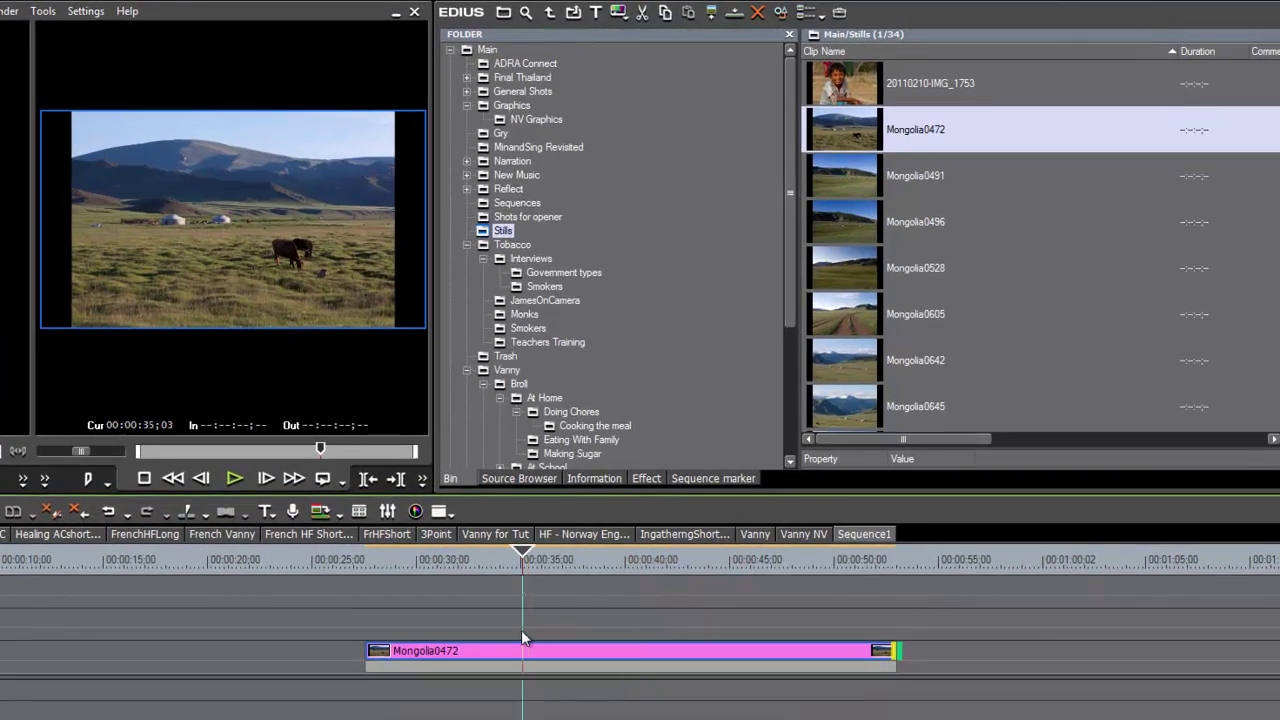
left_click_drag(521, 637, 531, 675)
mouse_move(550, 582)
left_mouse_down()
mouse_move(583, 593)
mouse_move(553, 601)
left_mouse_up()
right_click(566, 651)
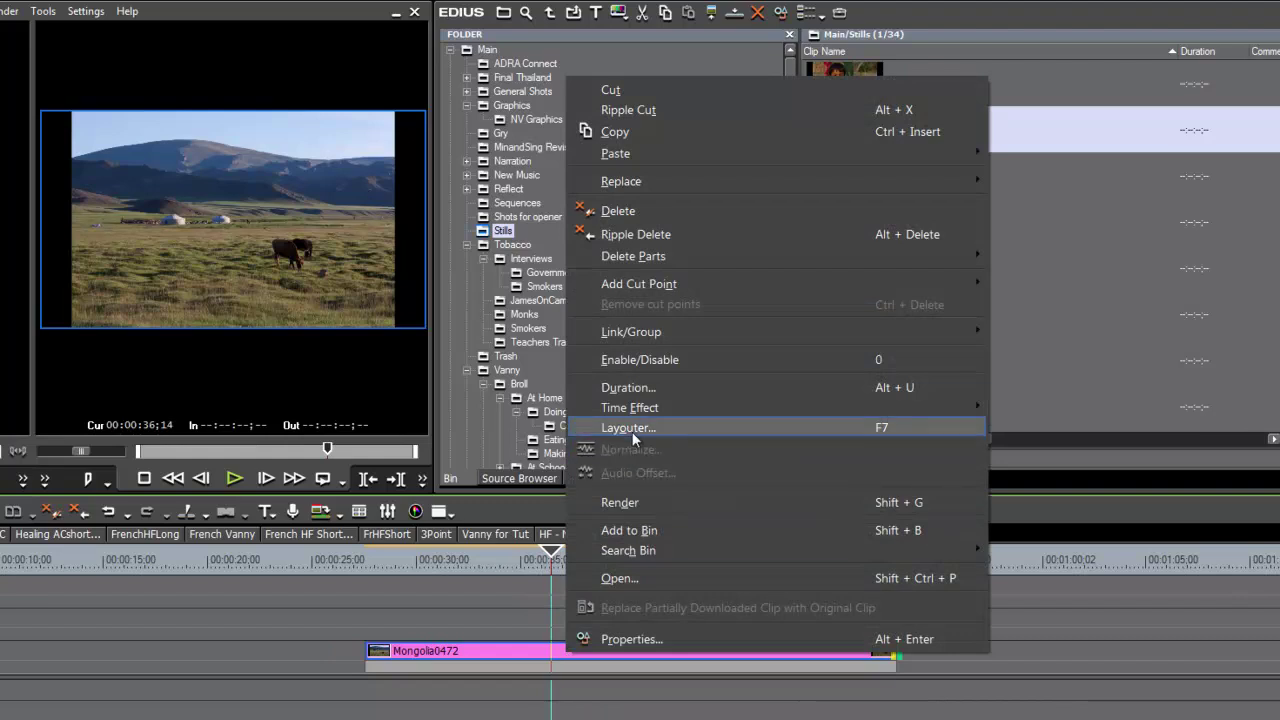
left_click(632, 428)
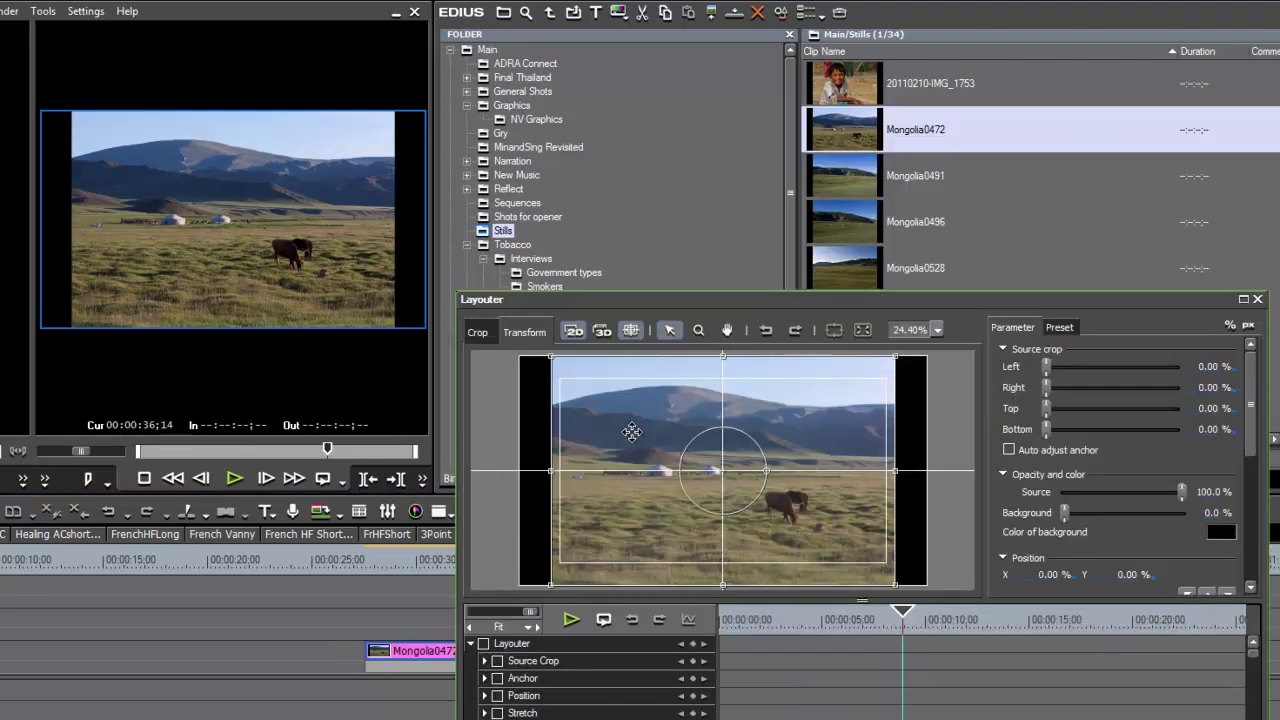
left_click(1160, 719)
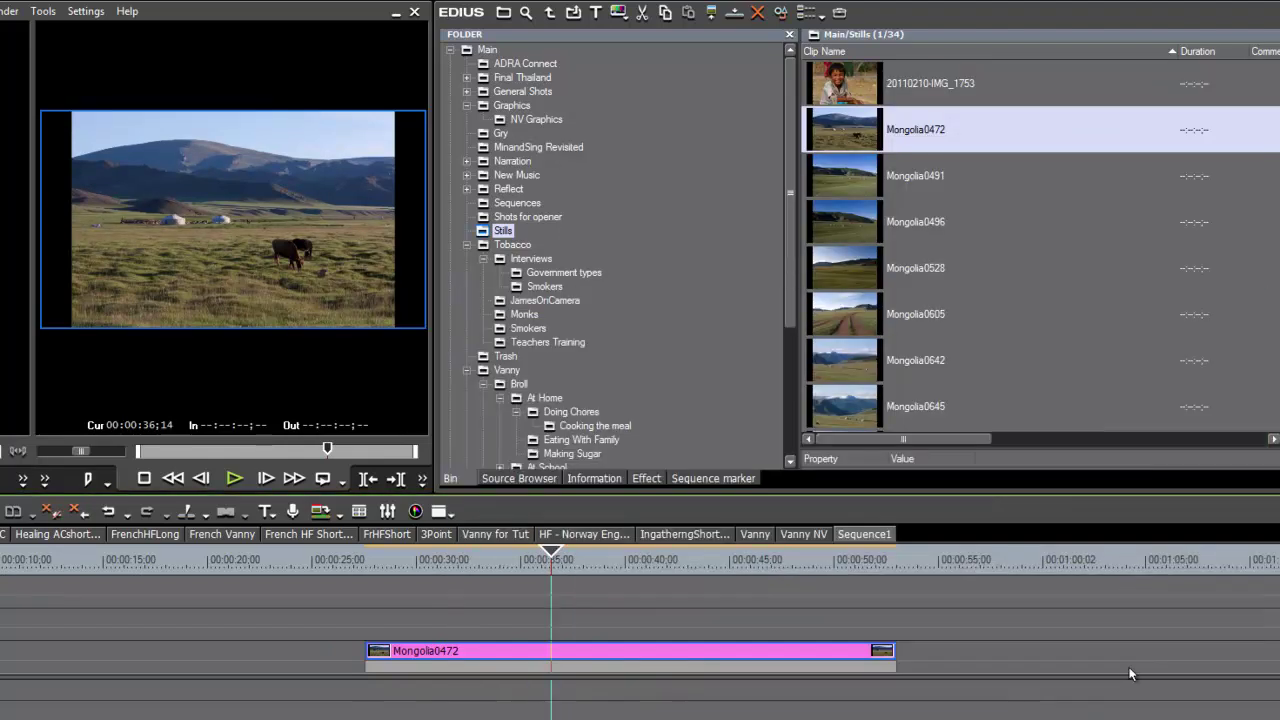
- Examine the still image properties of Mongolia0472 in the bin, including its frame size
right_click(841, 134)
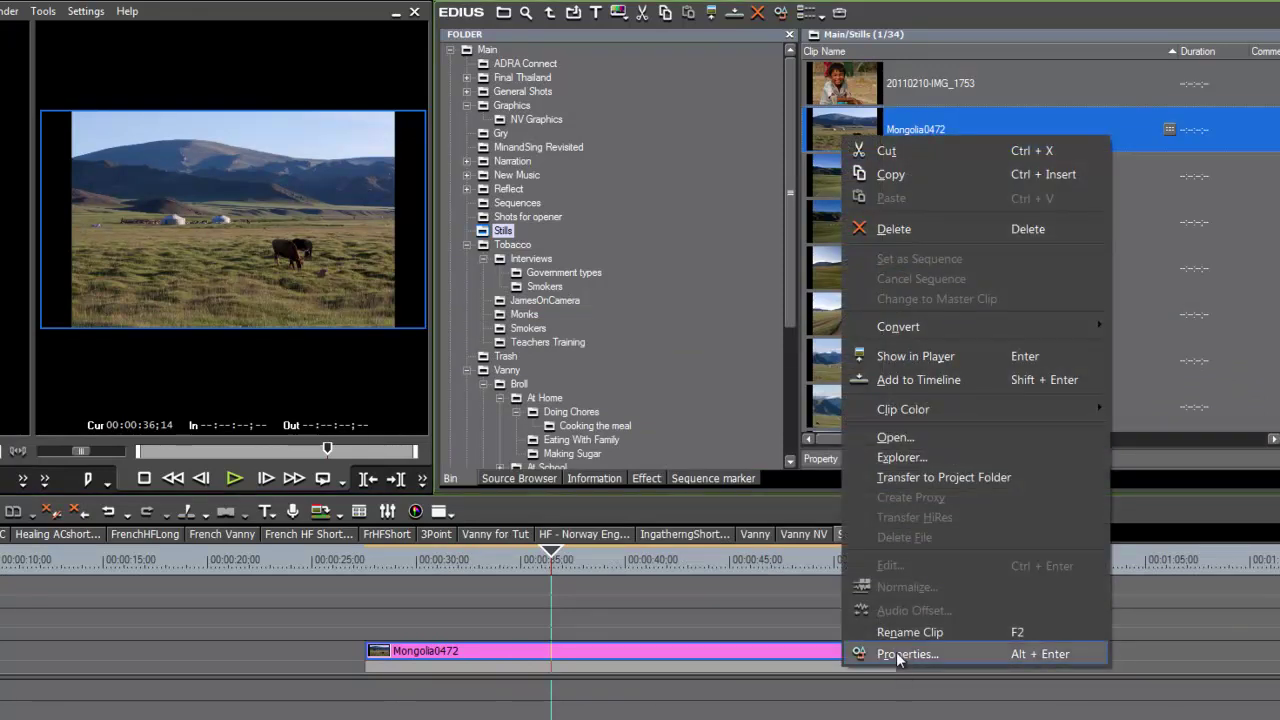
left_click(899, 655)
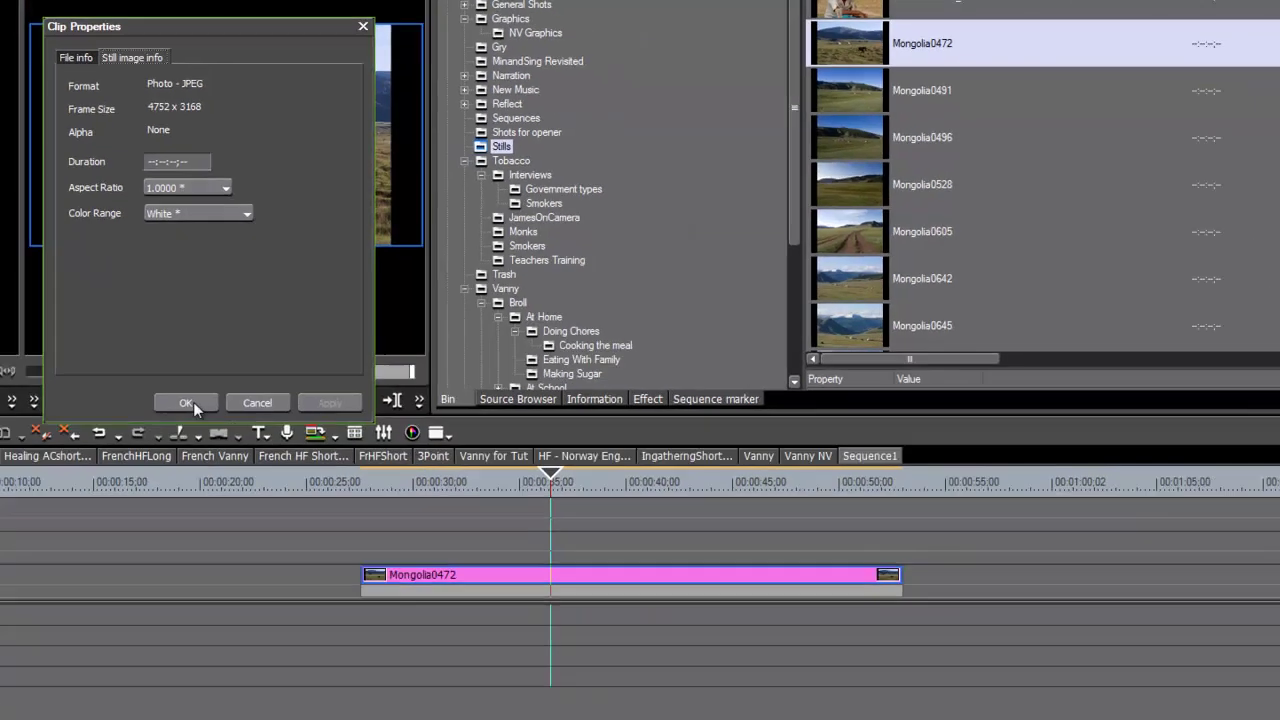
left_click(193, 402)
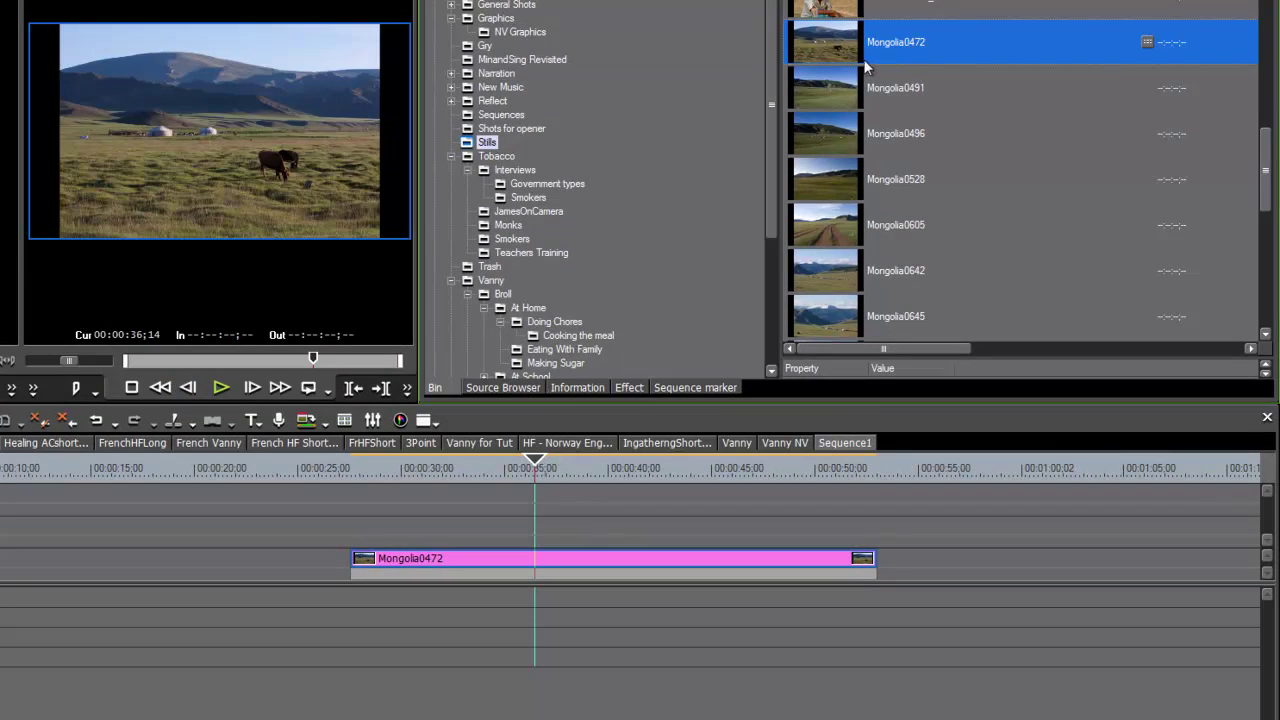
- Open the Mongolia0472 timeline clip in Layouter and set its stretch to 42.27% in X and Y, preserving frame aspect
left_click(631, 561)
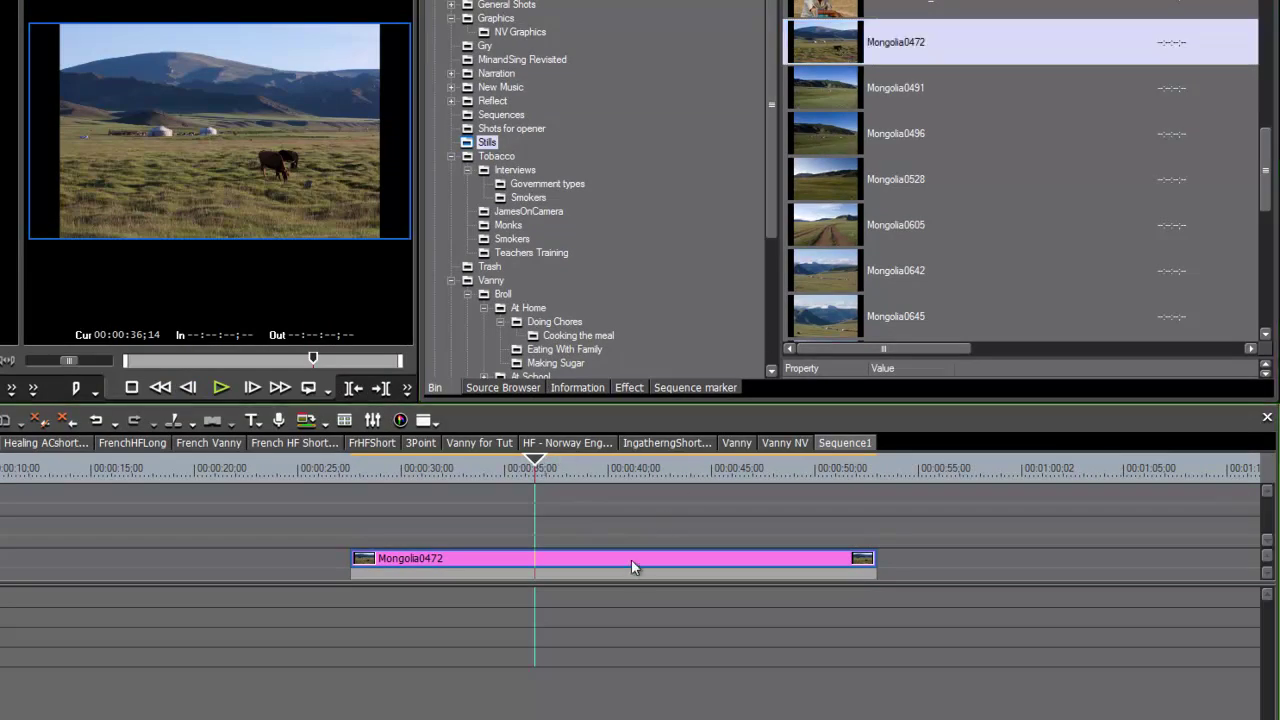
right_click(631, 559)
left_click(698, 339)
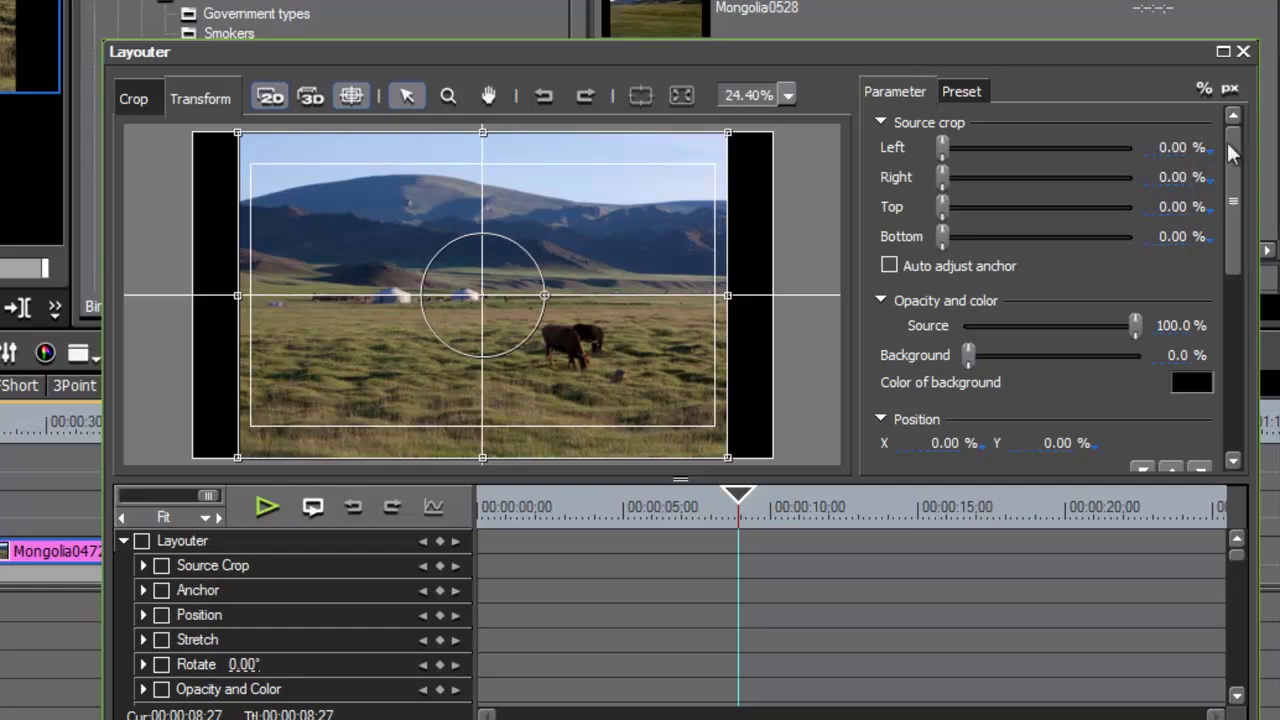
left_click_drag(1236, 160, 1243, 345)
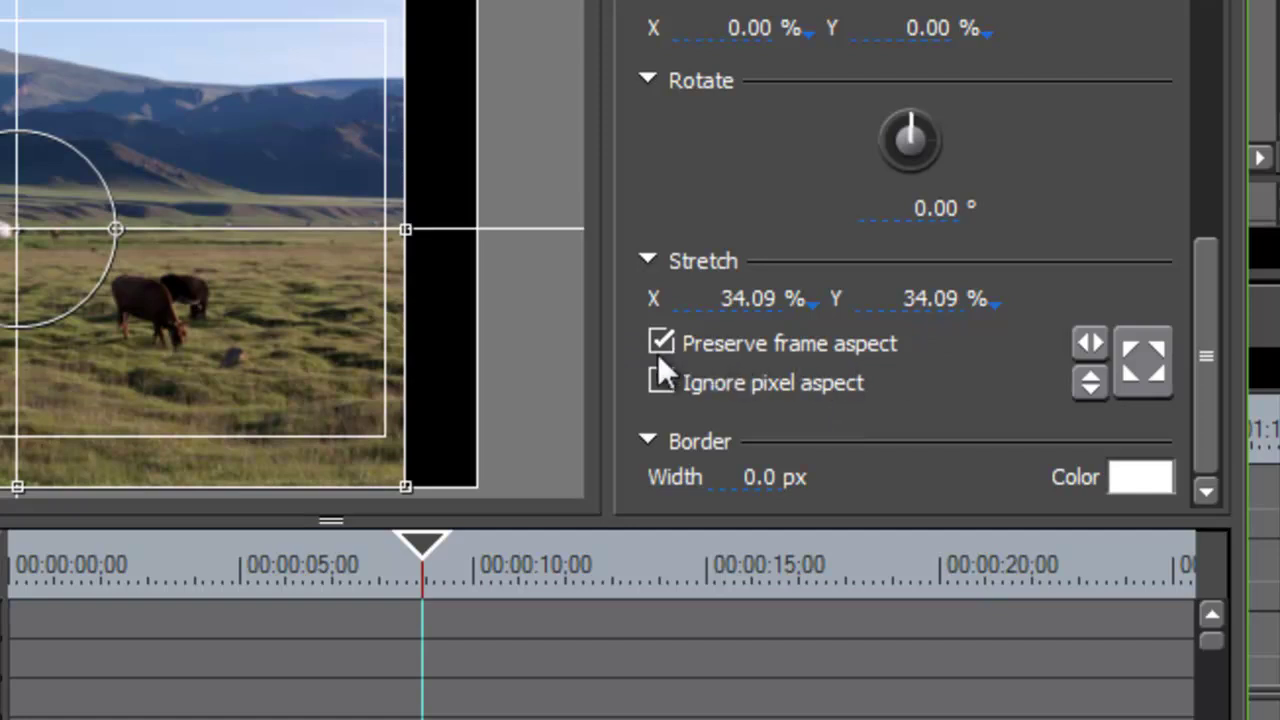
left_click_drag(770, 303, 848, 0)
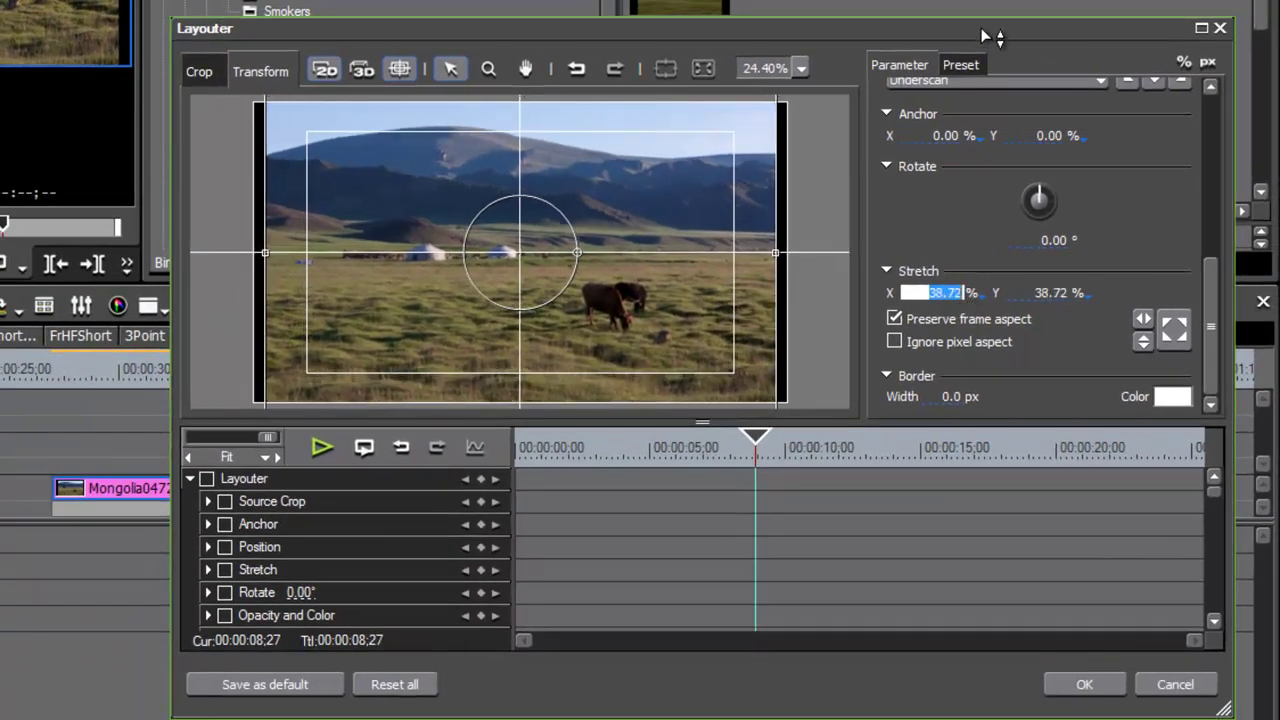
left_click_drag(940, 295, 956, 150)
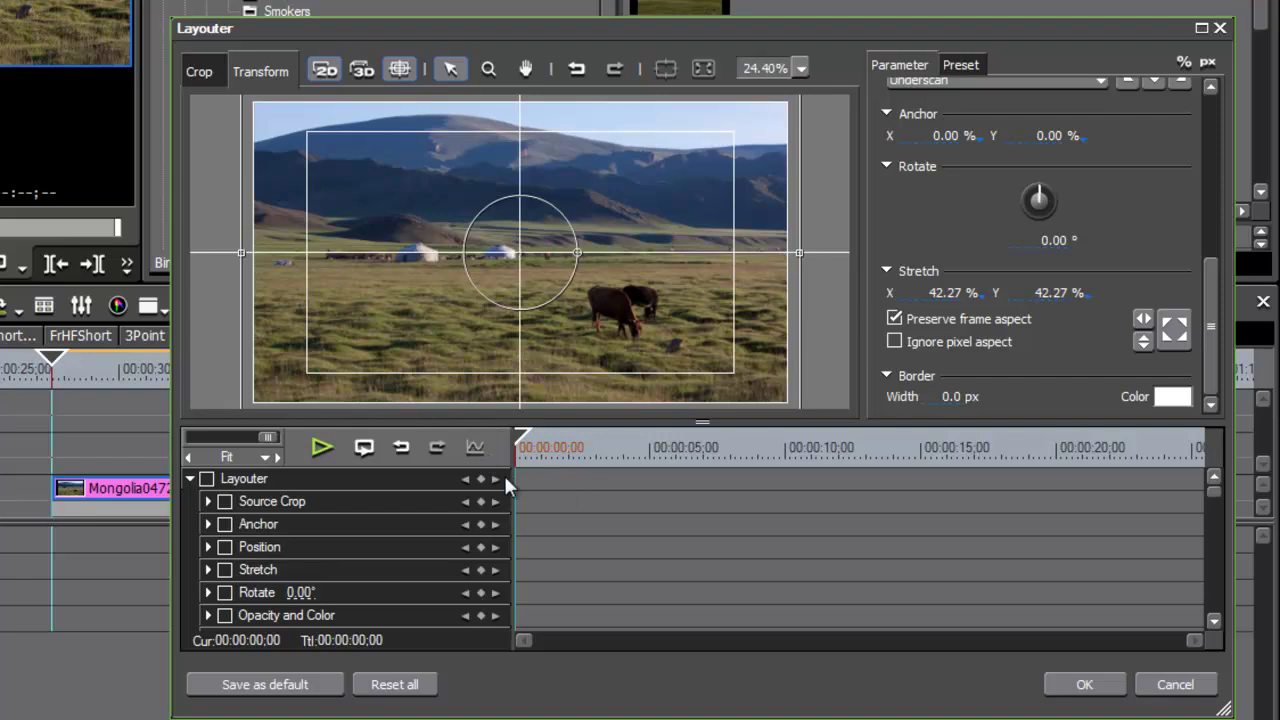
- Enable keyframing for all Layouter parameters and add keyframes at the clip's start and at about 3 seconds
left_click(207, 479)
left_click(480, 480)
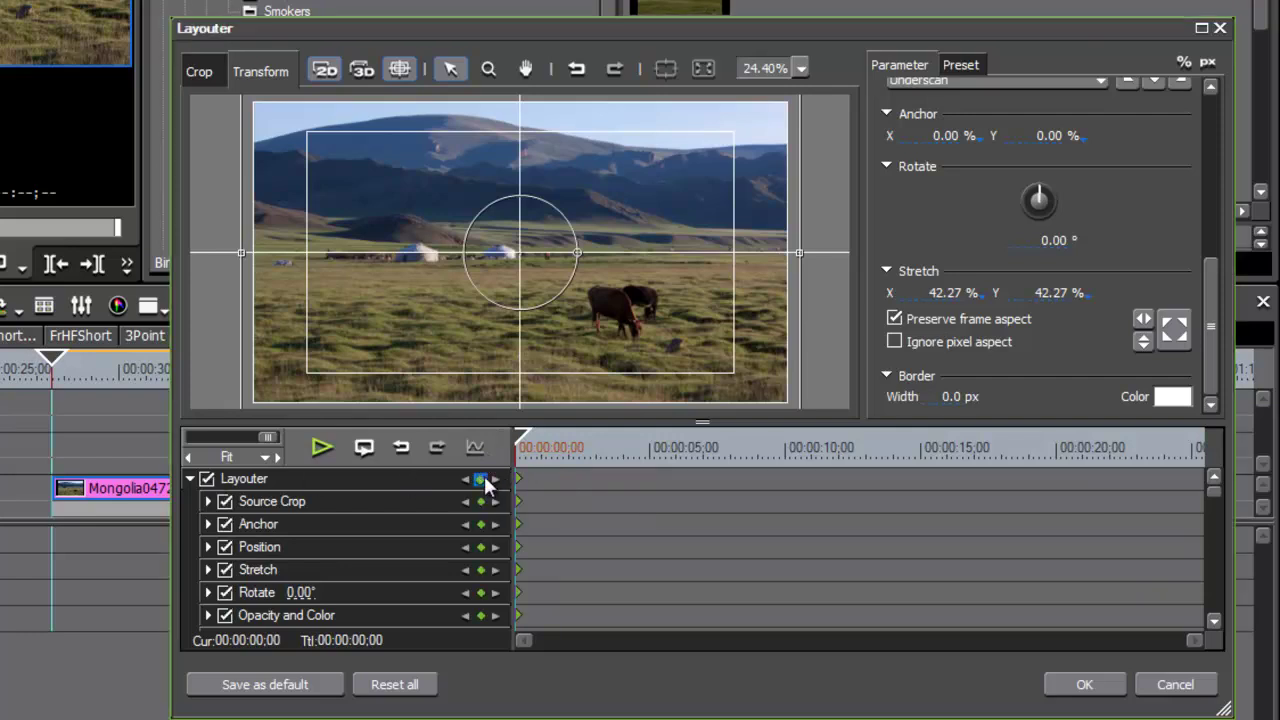
left_click_drag(523, 443, 519, 445)
left_click_drag(521, 443, 596, 454)
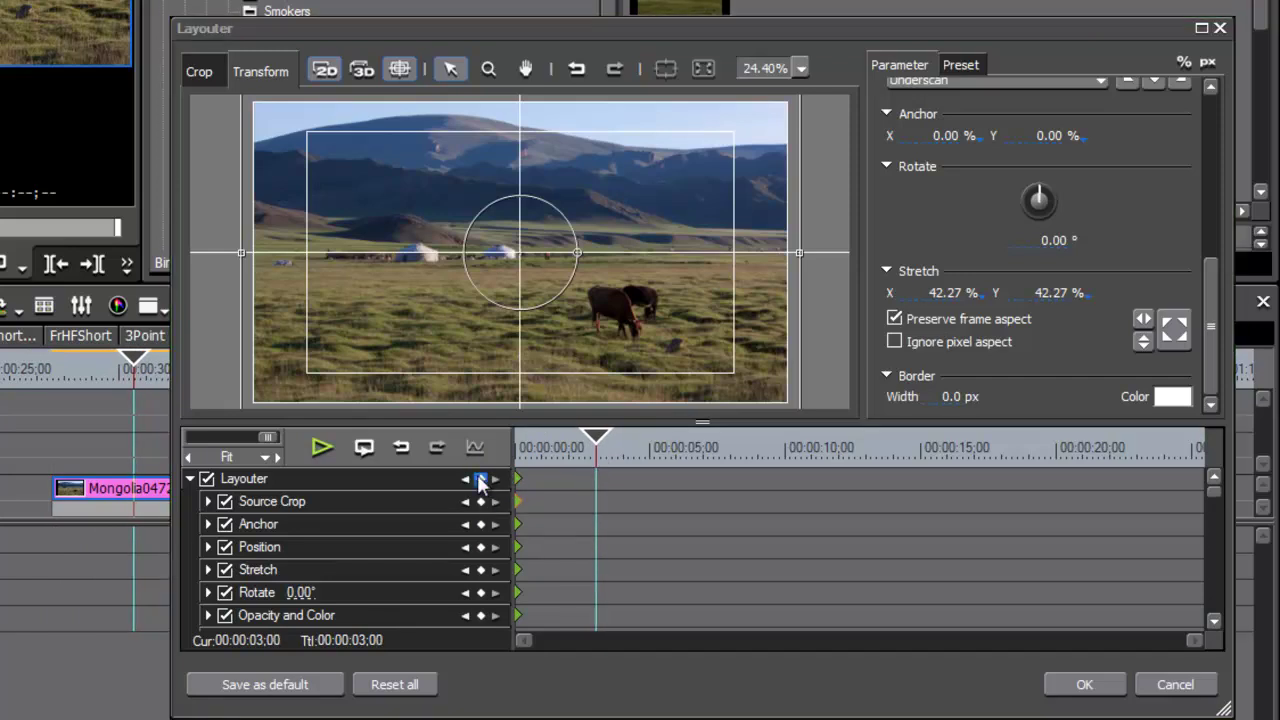
left_click(481, 478)
mouse_move(590, 450)
left_mouse_down()
mouse_move(450, 457)
mouse_move(608, 457)
mouse_move(501, 481)
mouse_move(574, 458)
left_mouse_up()
left_click(595, 478)
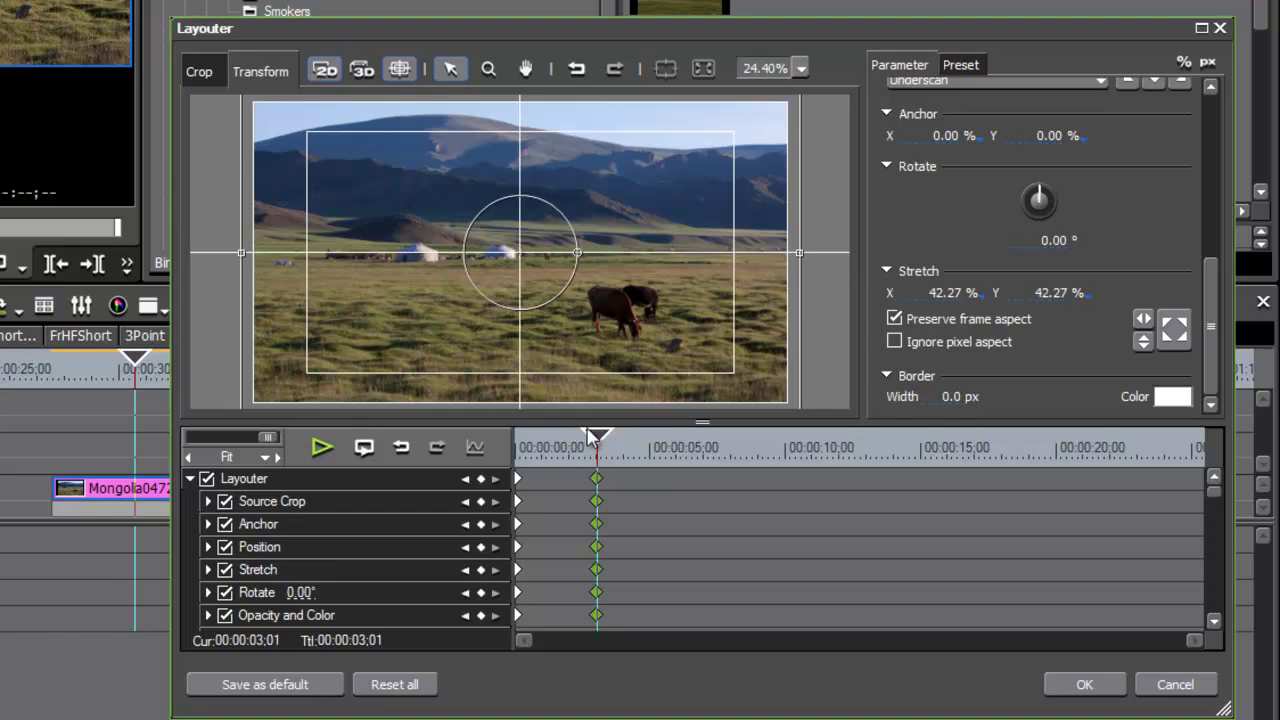
- Add a stretch keyframe at 00:00:10;29 with X and Y set to 45.94%
left_click_drag(597, 440, 785, 487)
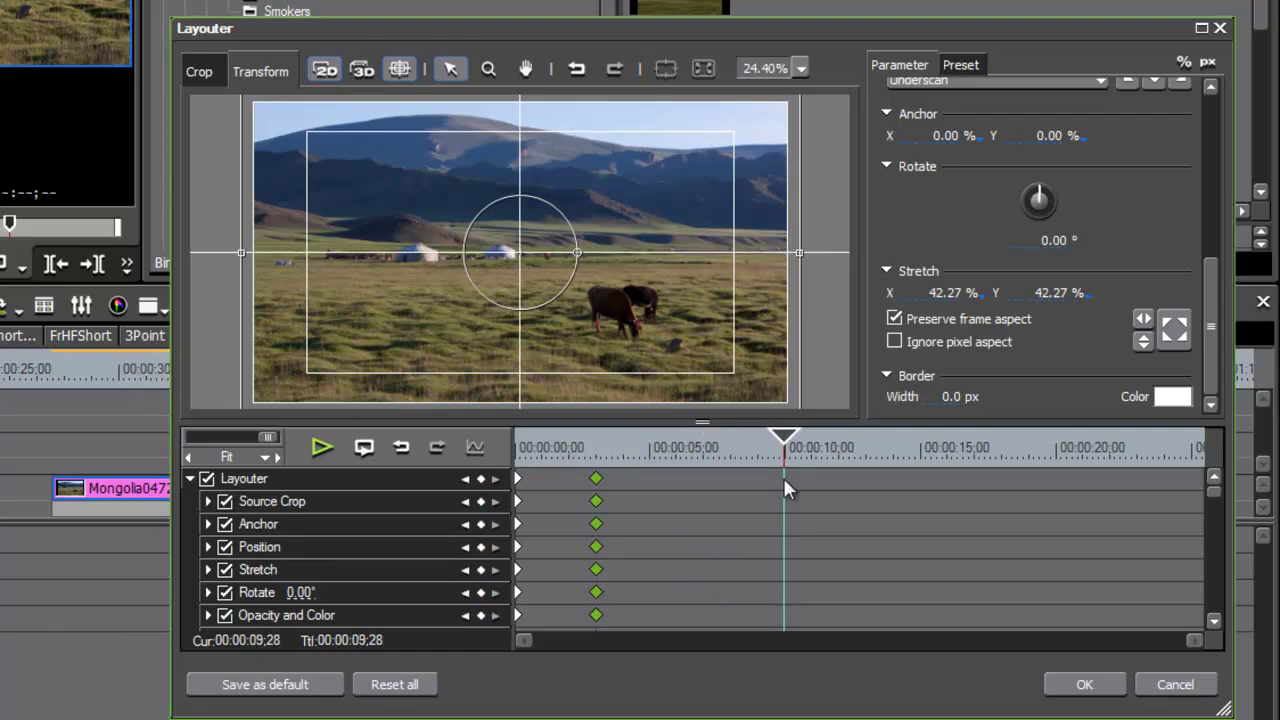
left_click_drag(783, 477, 815, 542)
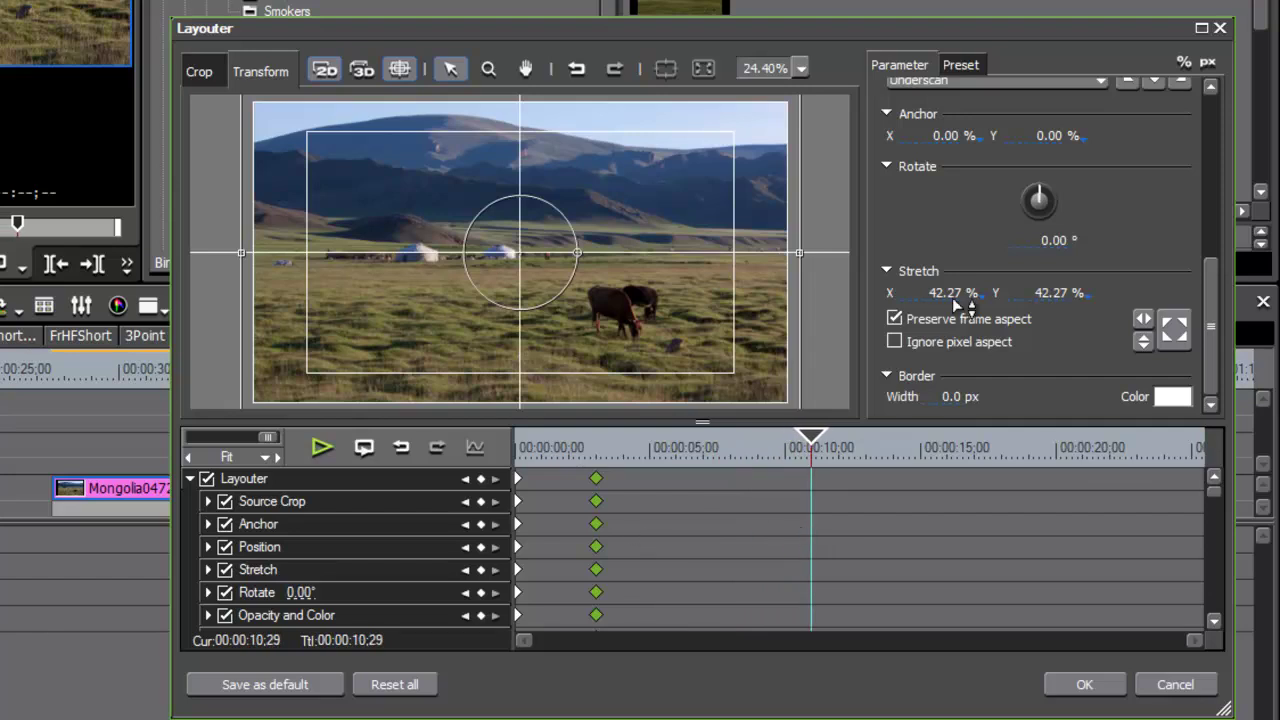
left_click_drag(960, 305, 970, 82)
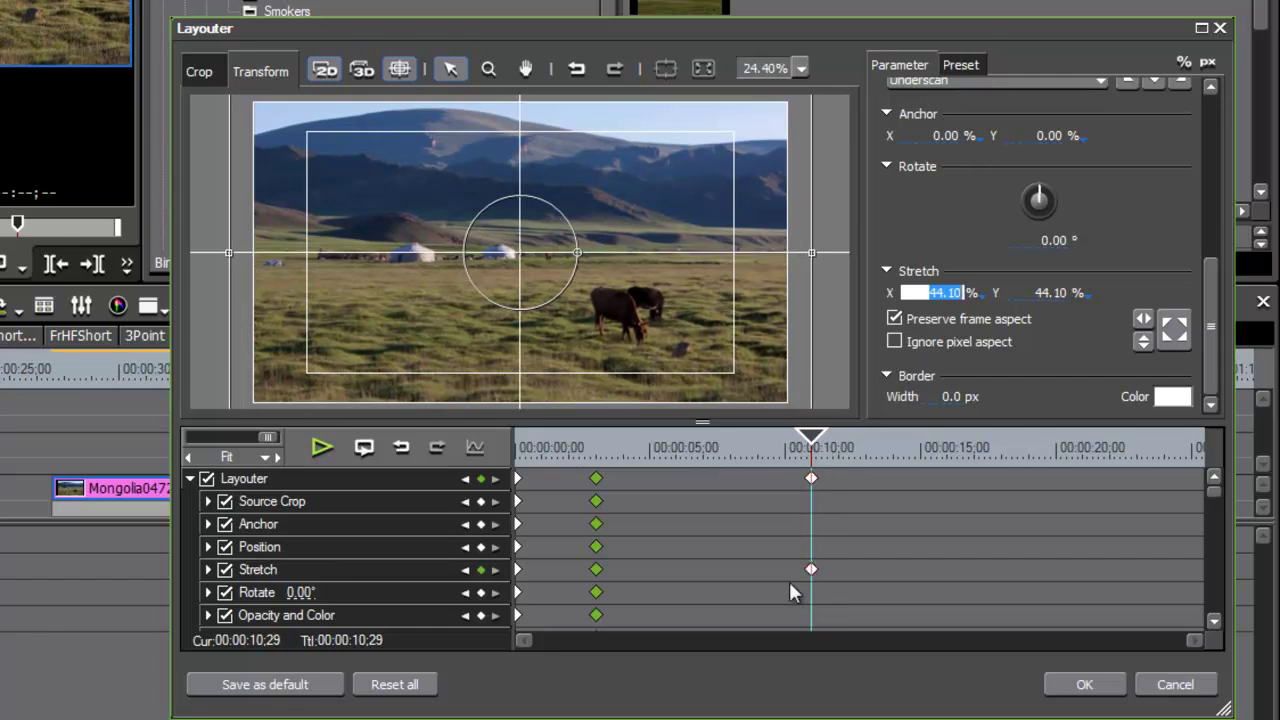
left_click(811, 476)
left_click_drag(971, 289, 980, 85)
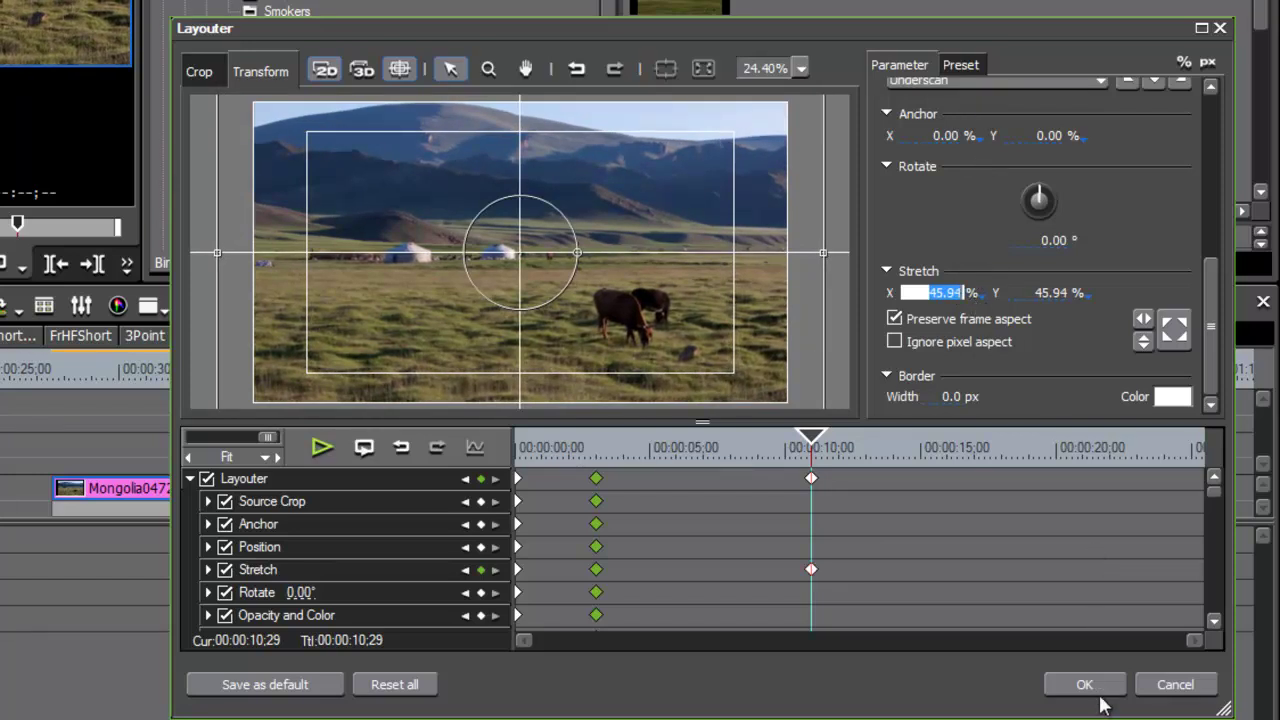
- Preview the stretch animation within Layouter and apply the layout to the clip
left_click(596, 478)
key("space")
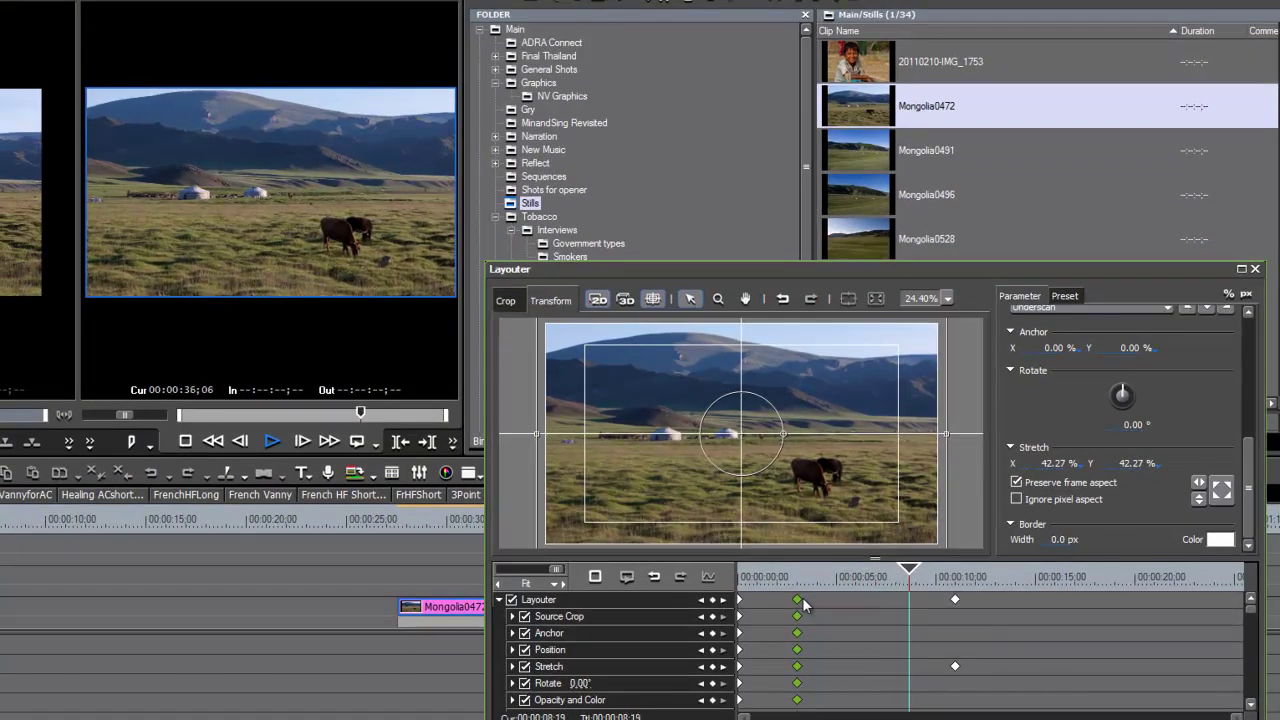
key("space")
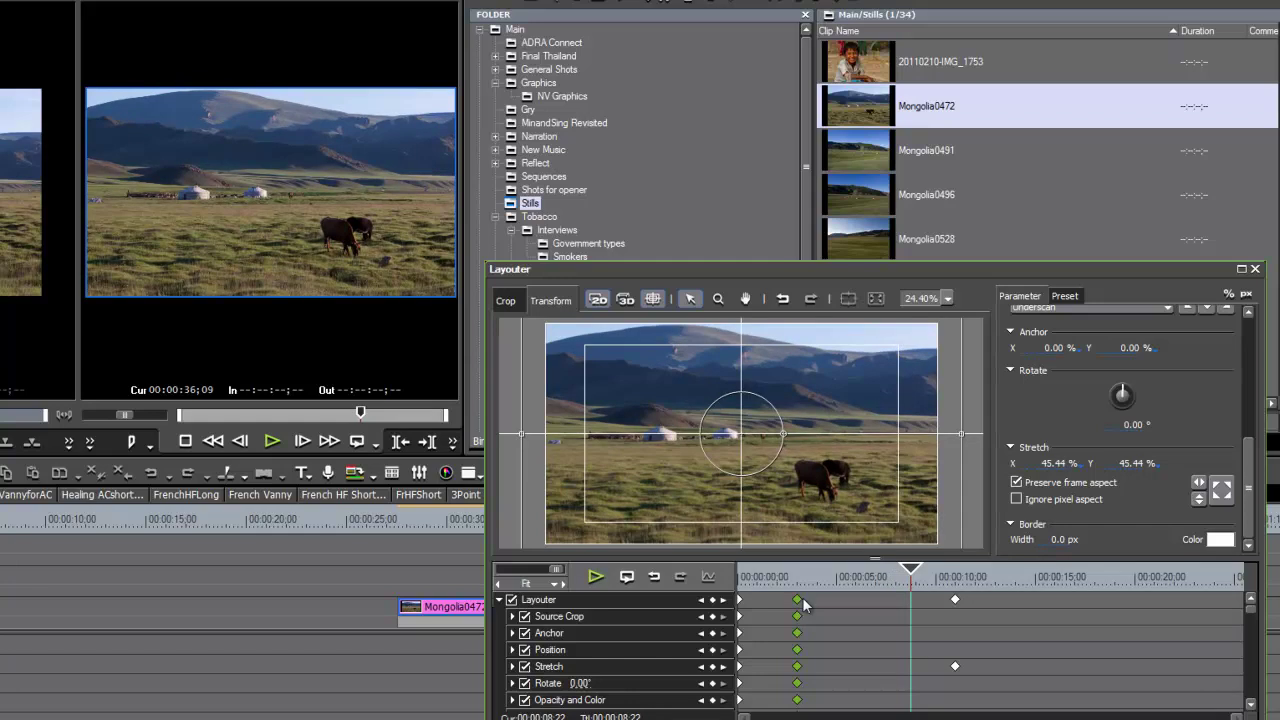
left_click(929, 577)
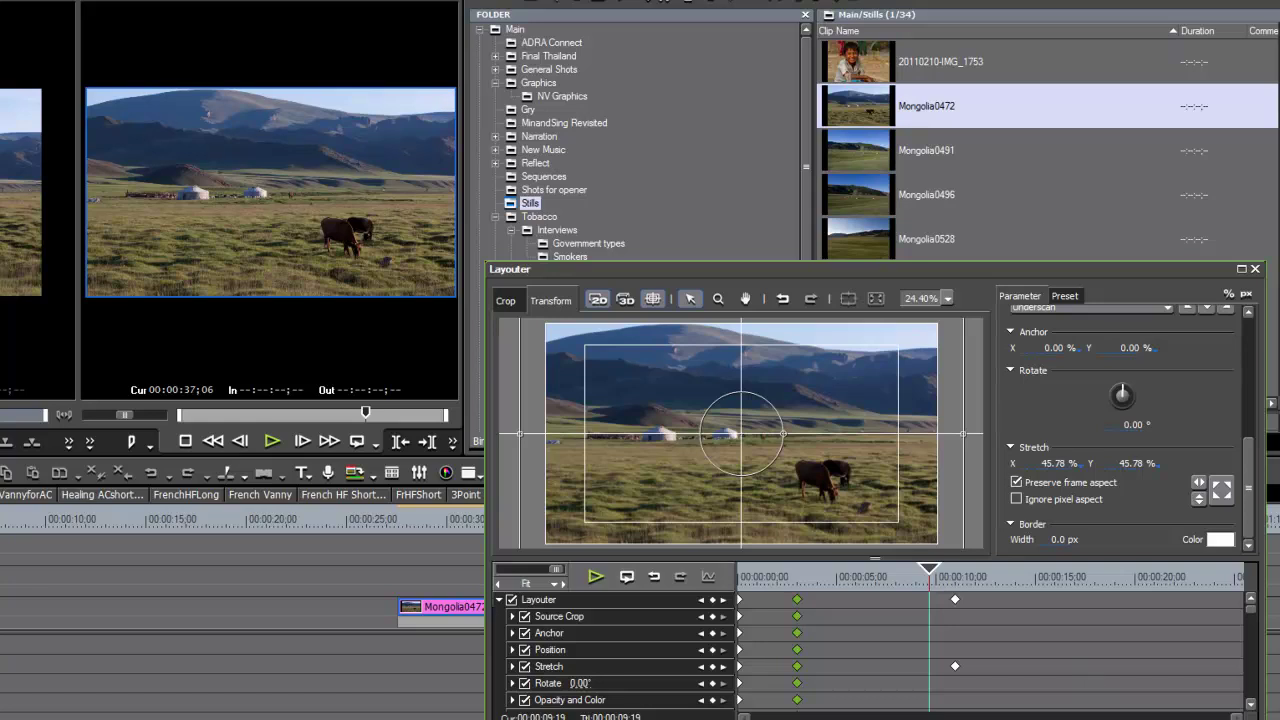
key("Return")
- Play and scrub through the Mongolia0472 clip on the timeline to review the animated zoom
left_click_drag(582, 545, 427, 554)
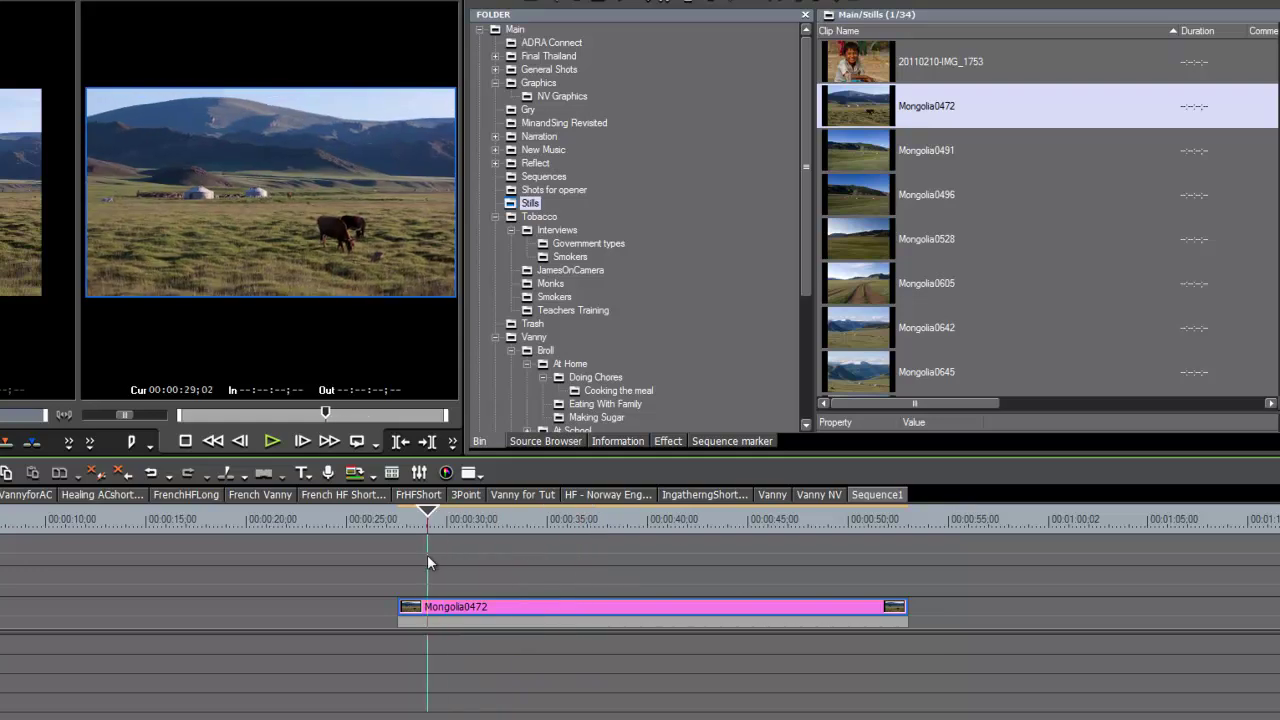
key("space")
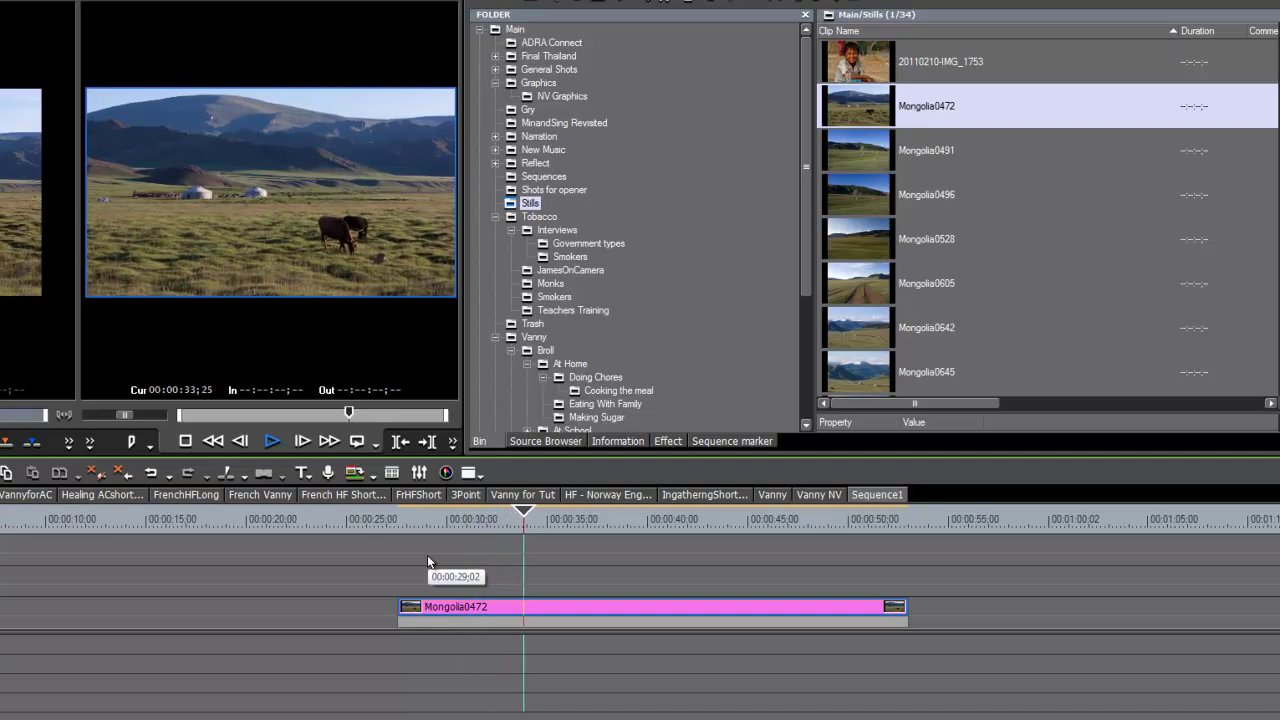
key("space")
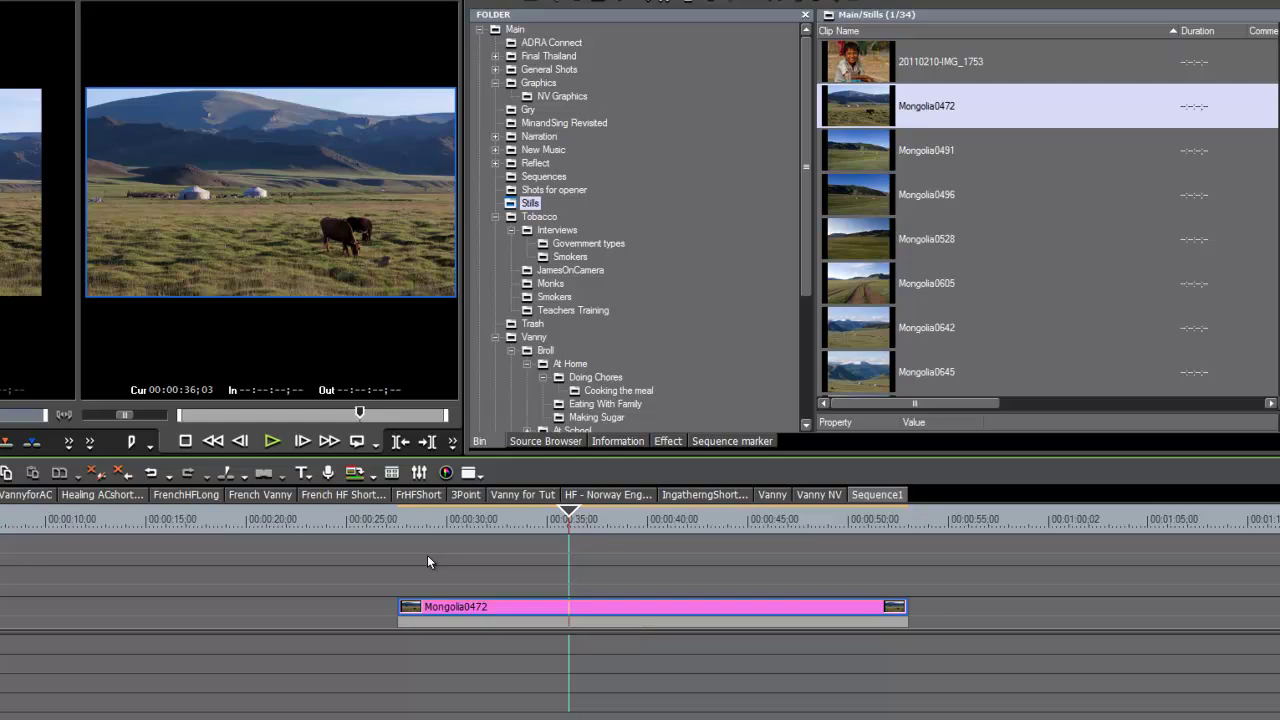
left_click_drag(568, 517, 458, 652)
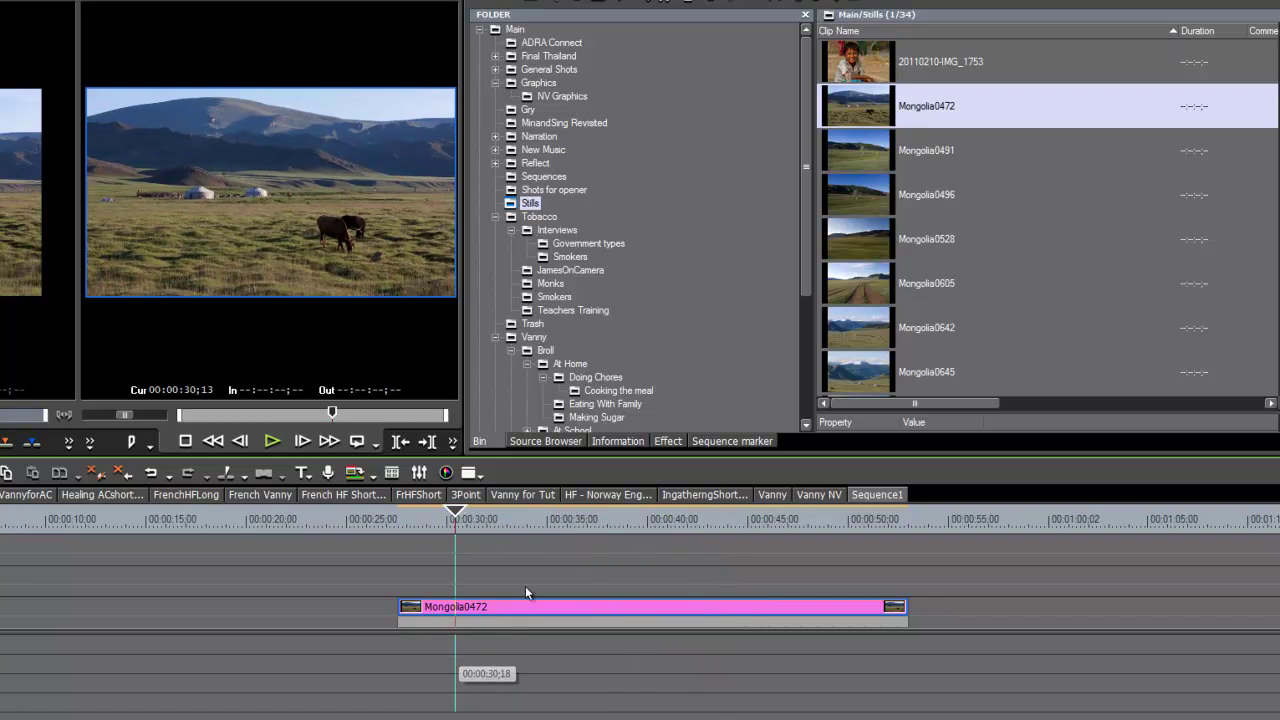
left_click_drag(461, 515, 476, 542)
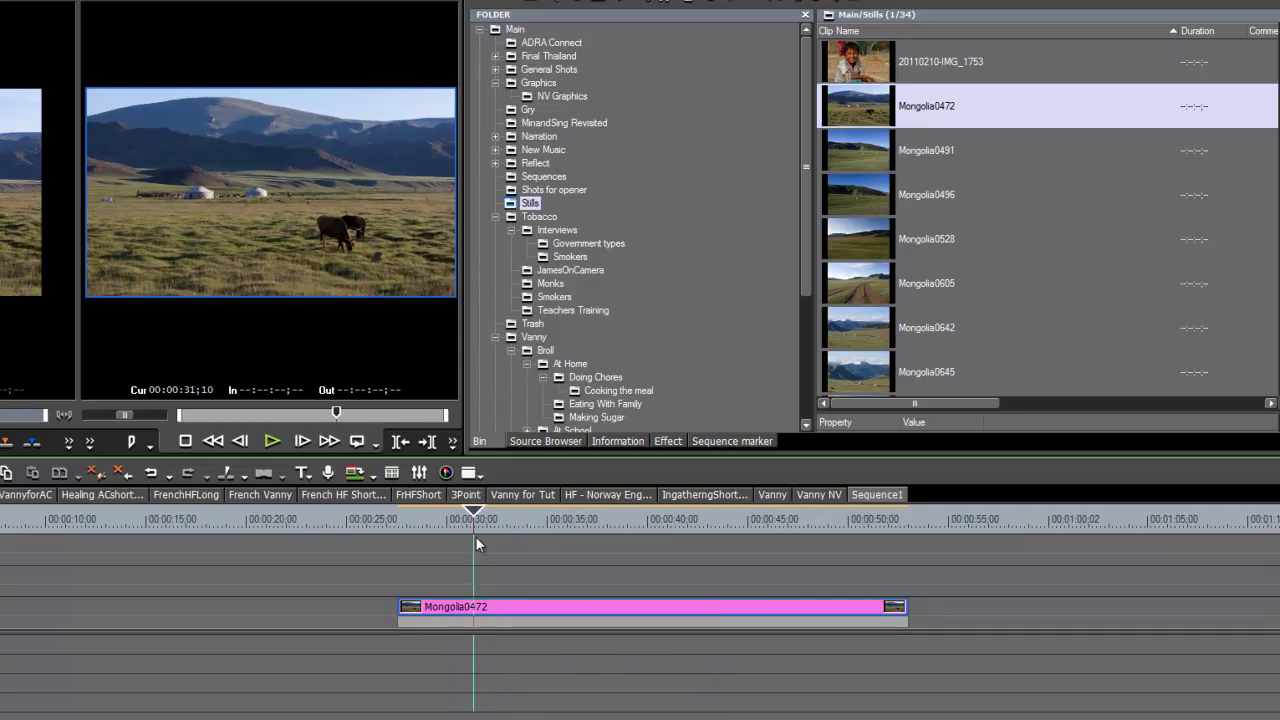
left_click_drag(475, 536, 746, 680)
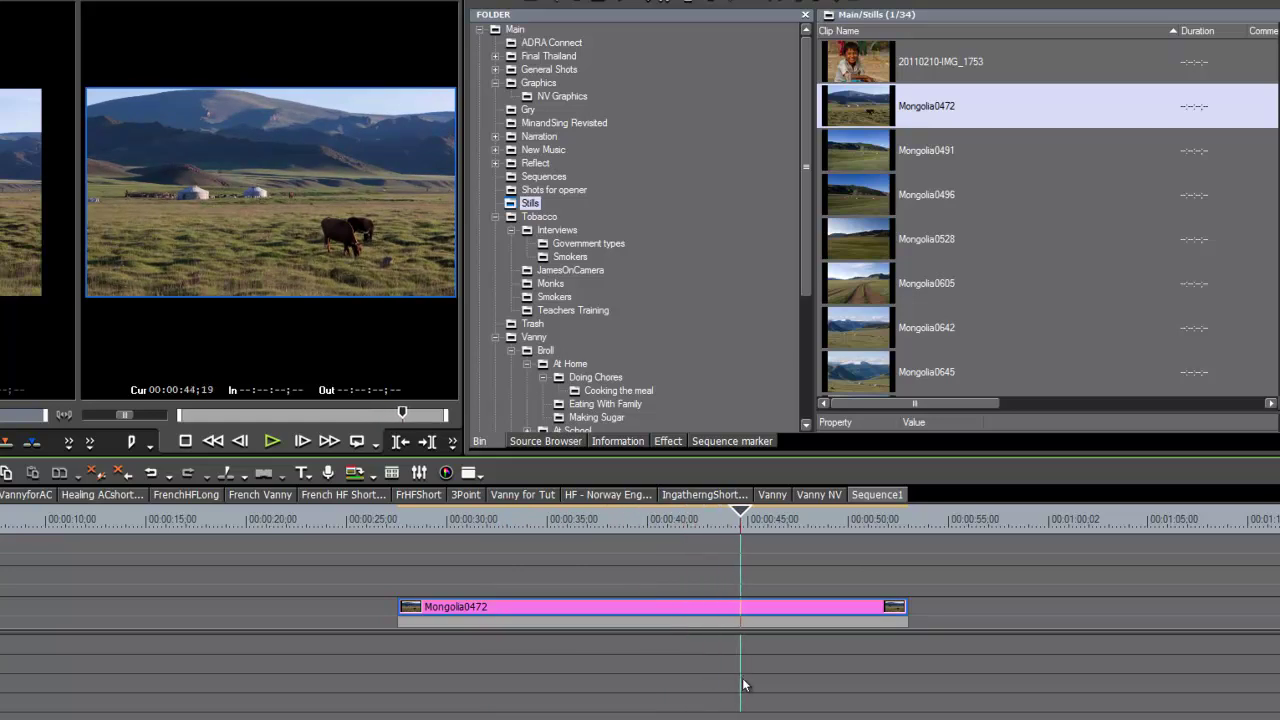